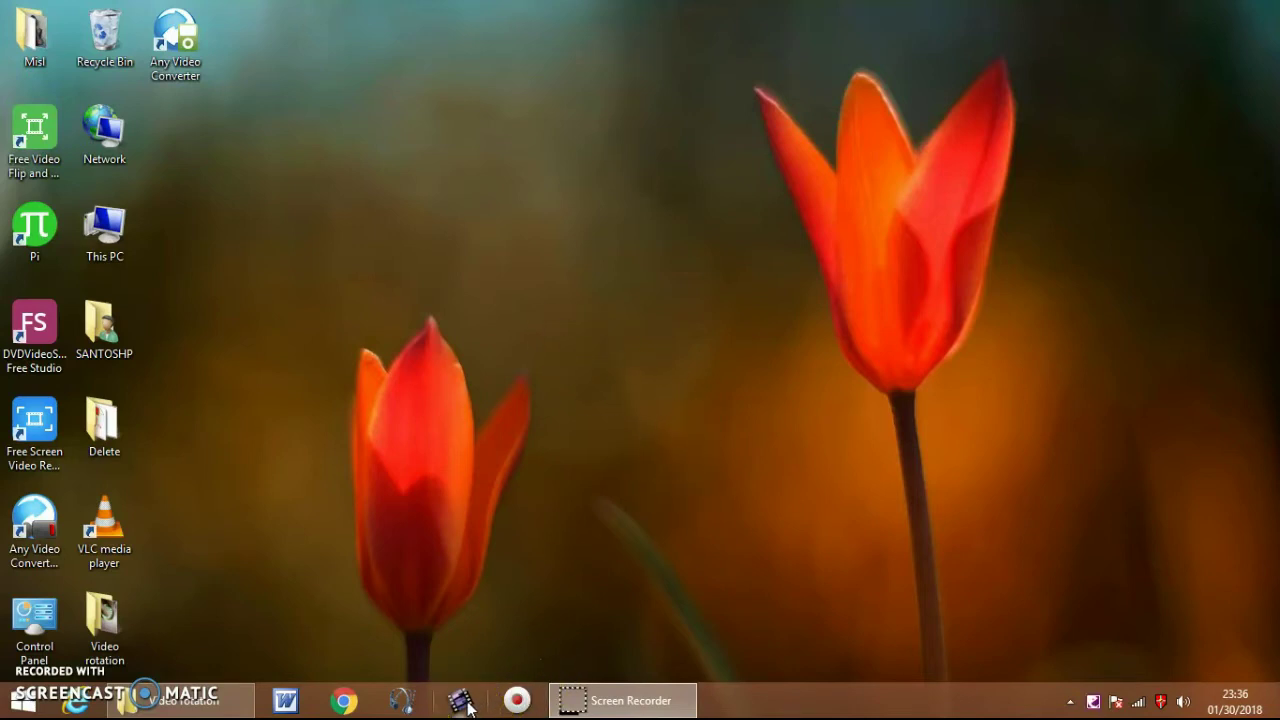
Step: Launch AVS Video Editor from the taskbar and create a blank project
click(466, 703)
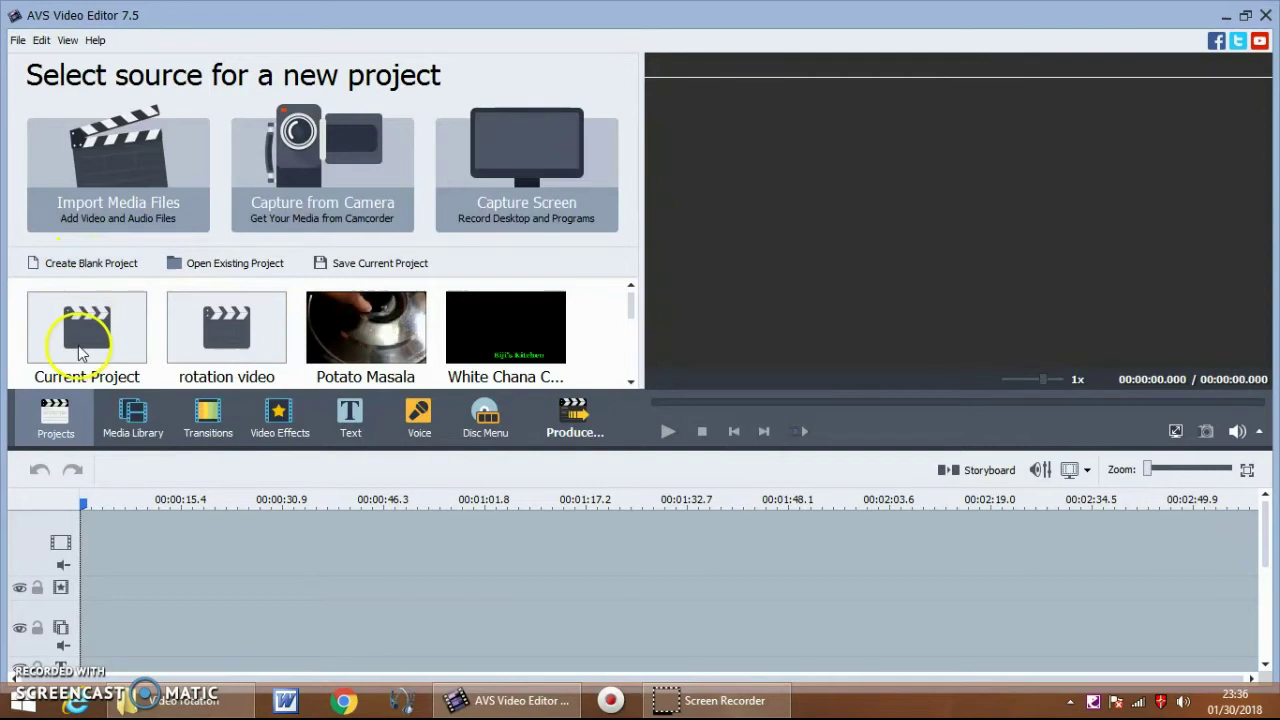
click(85, 262)
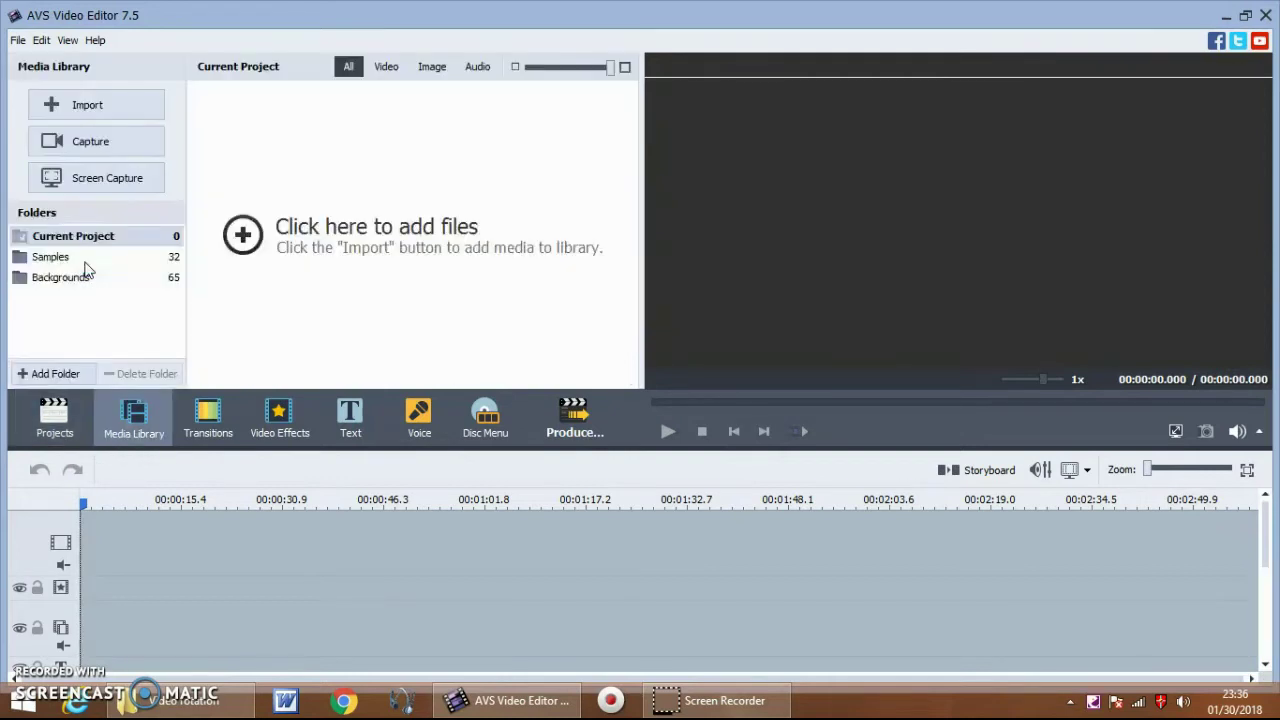
Step: Import VID_20180113_124553.mp4 from the Desktop's Video rotation folder into the project
click(243, 234)
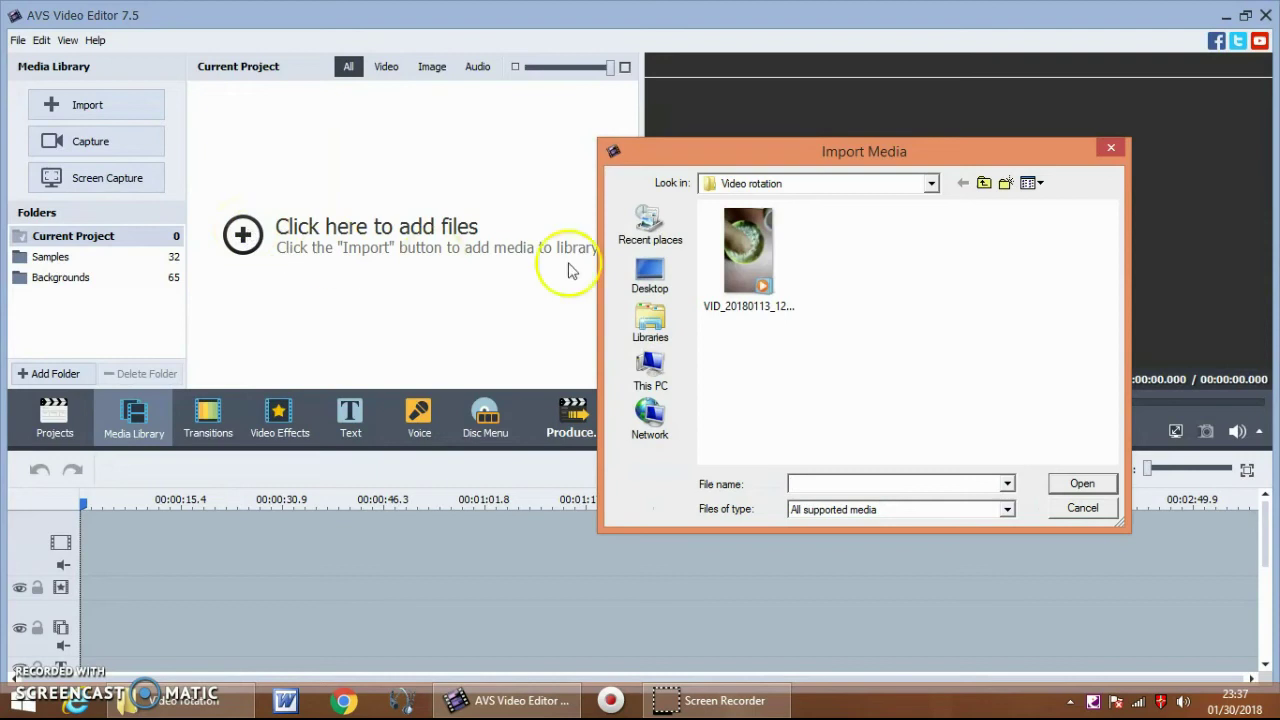
click(986, 184)
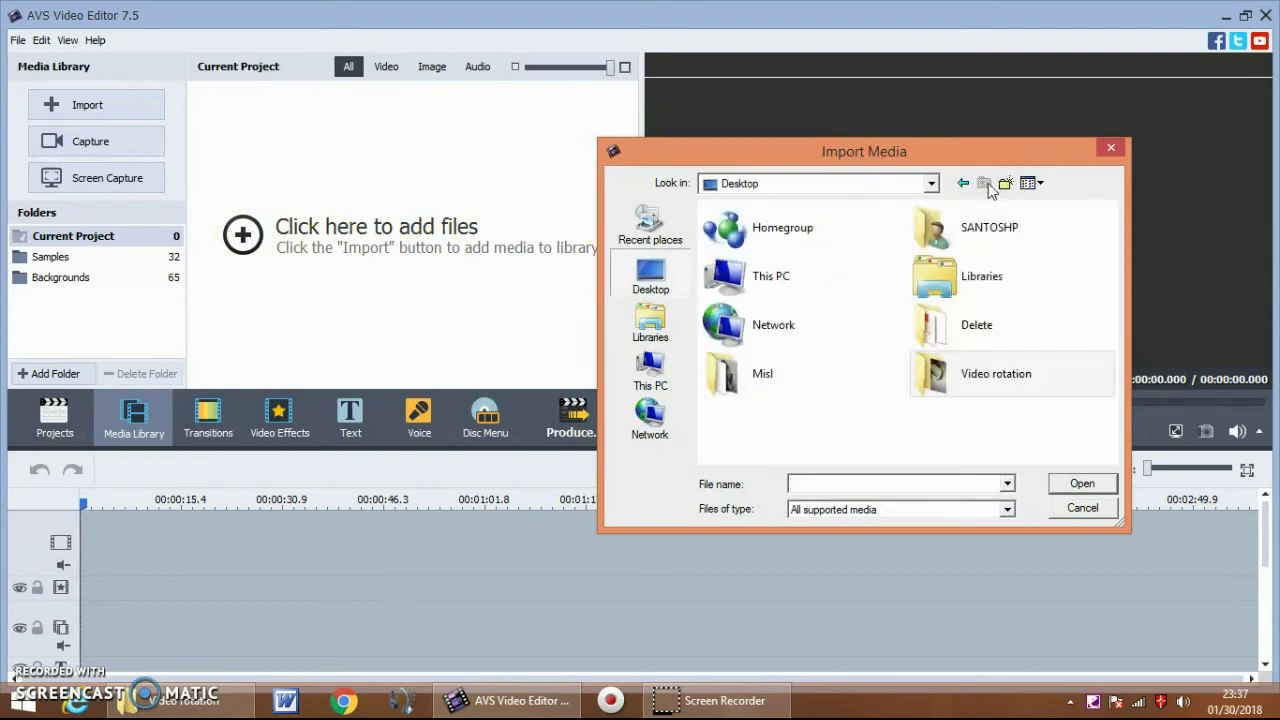
click(967, 378)
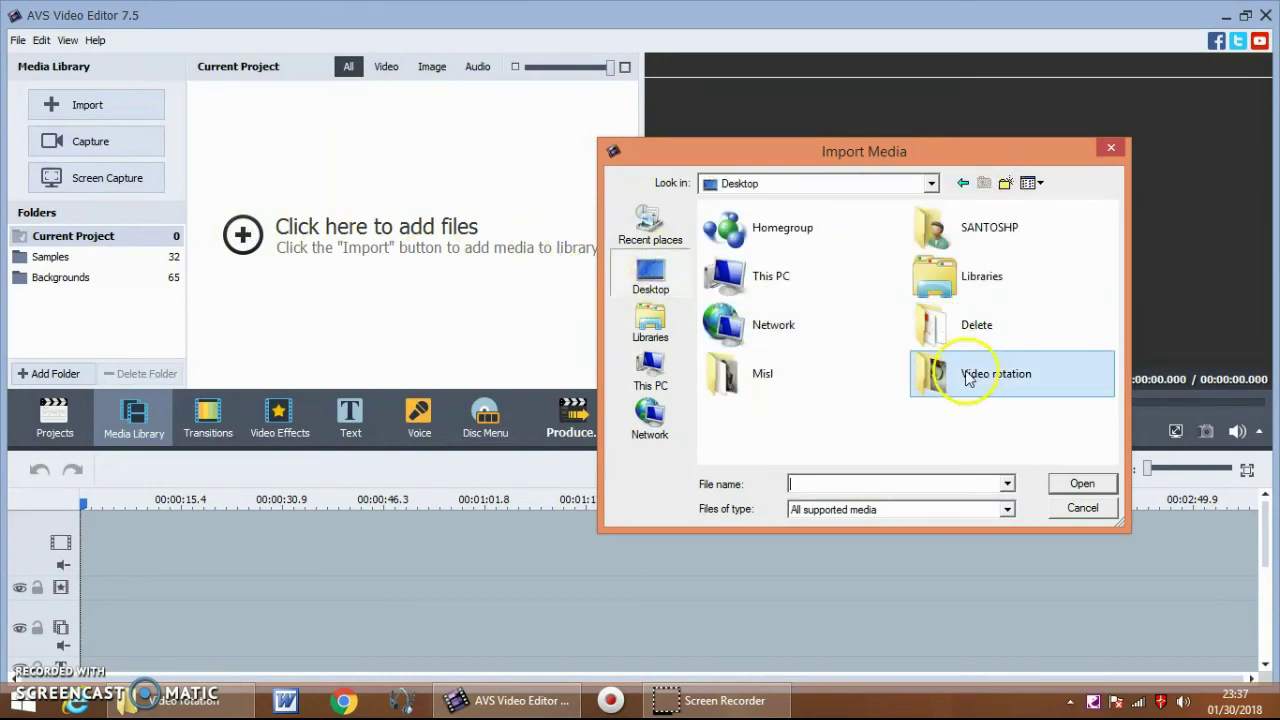
double_click(968, 376)
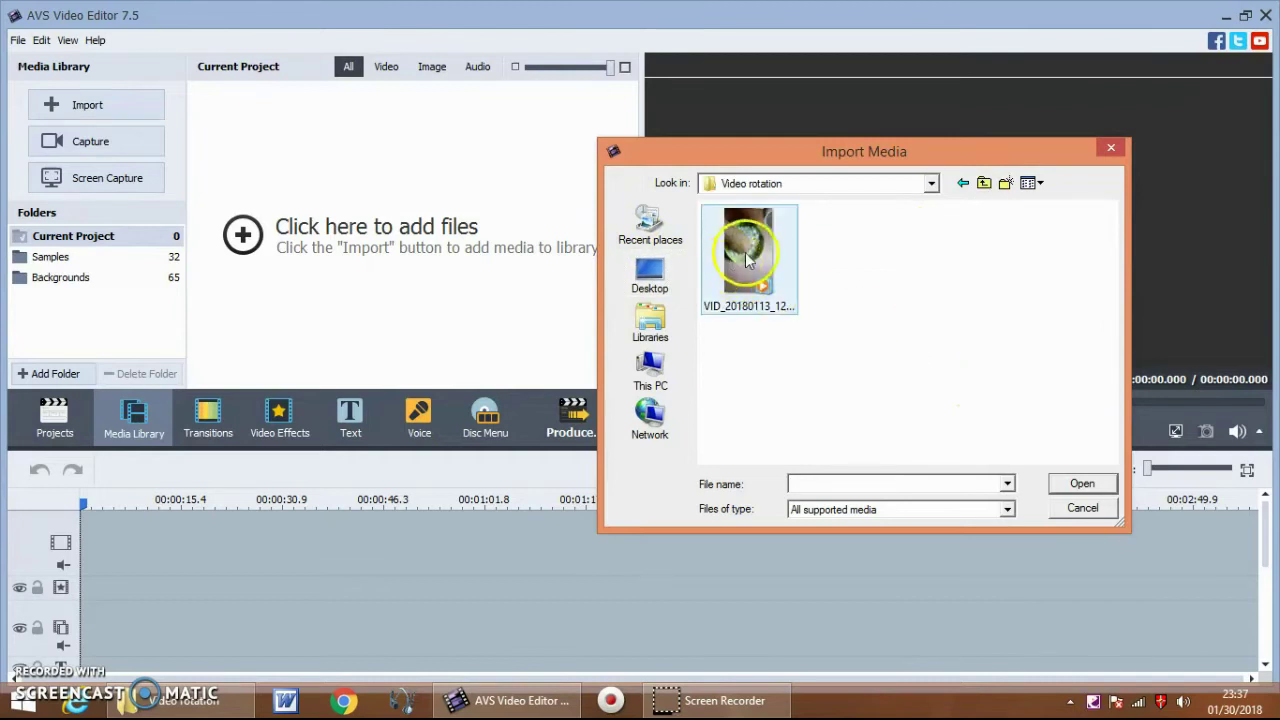
click(748, 262)
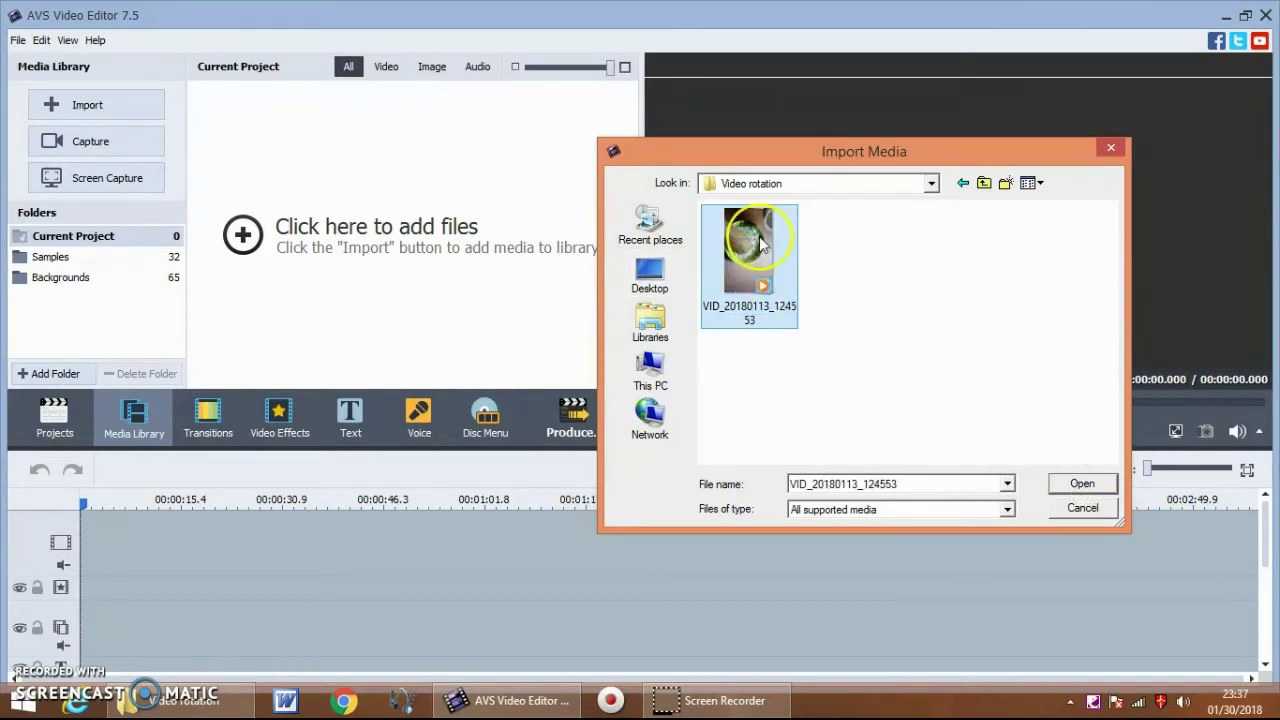
click(1088, 486)
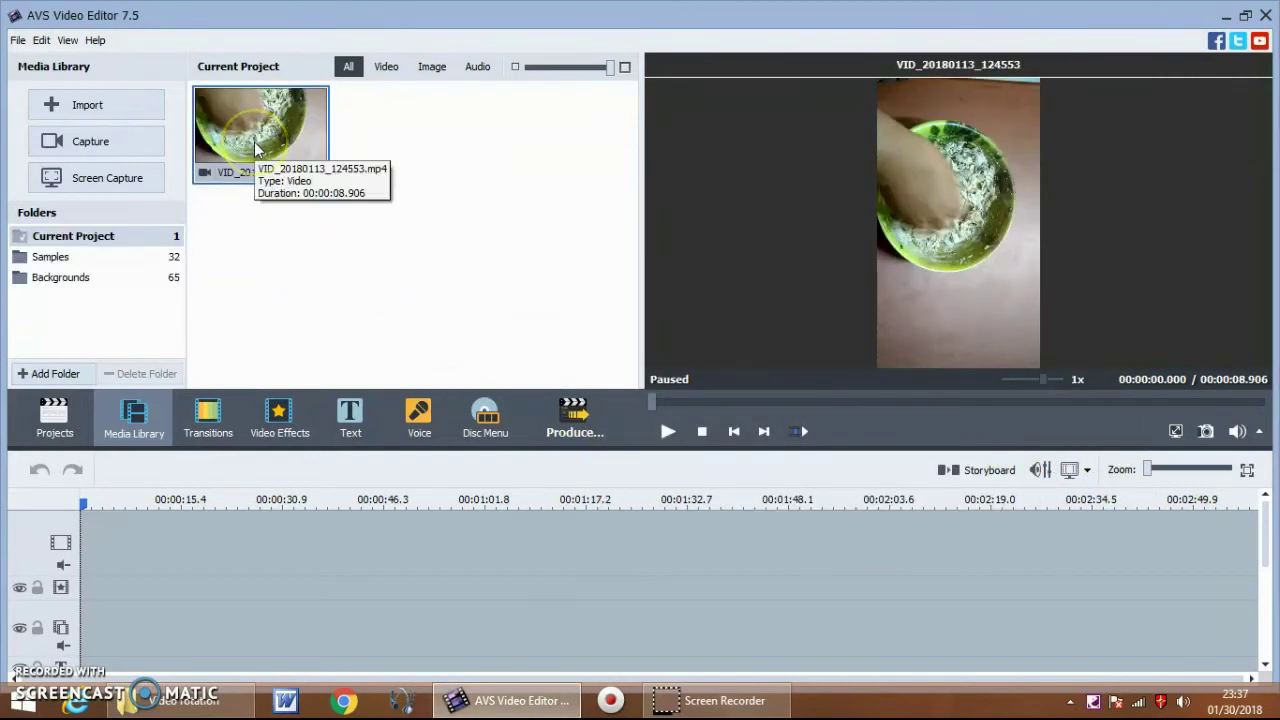
right_click(256, 149)
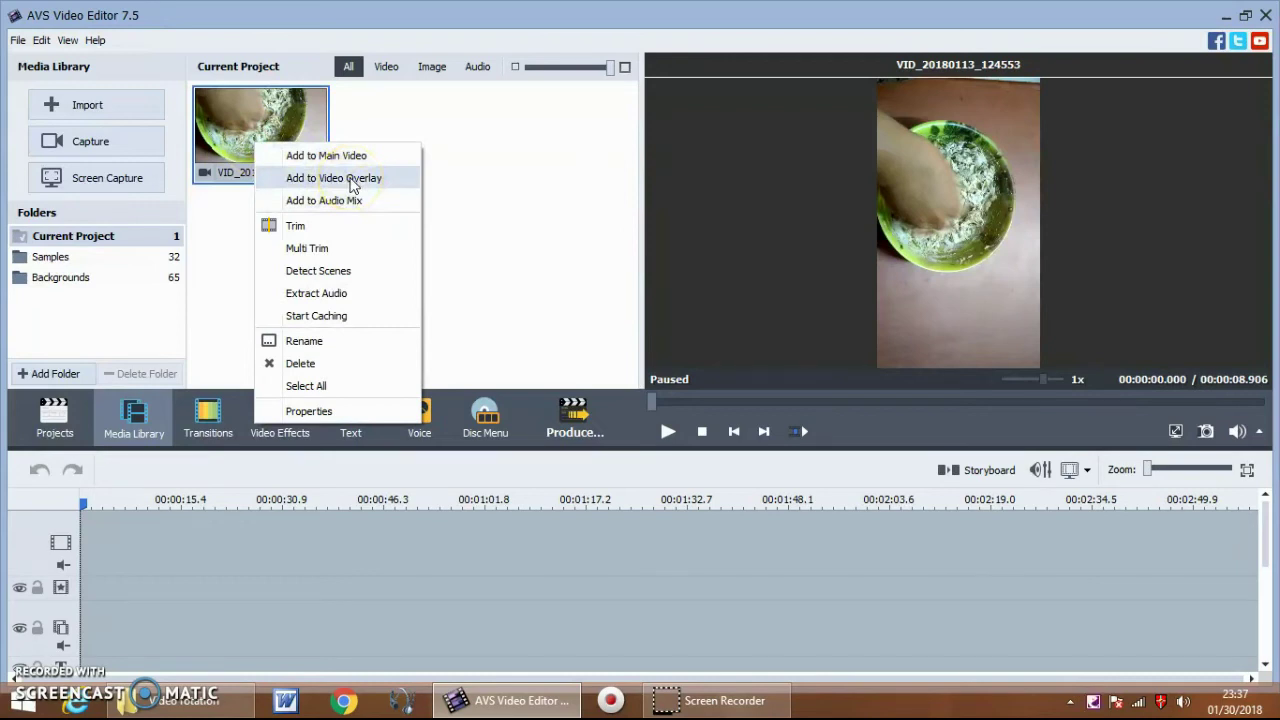
Step: Add the clip to the Video Overlay track and open its overlay editor
click(352, 178)
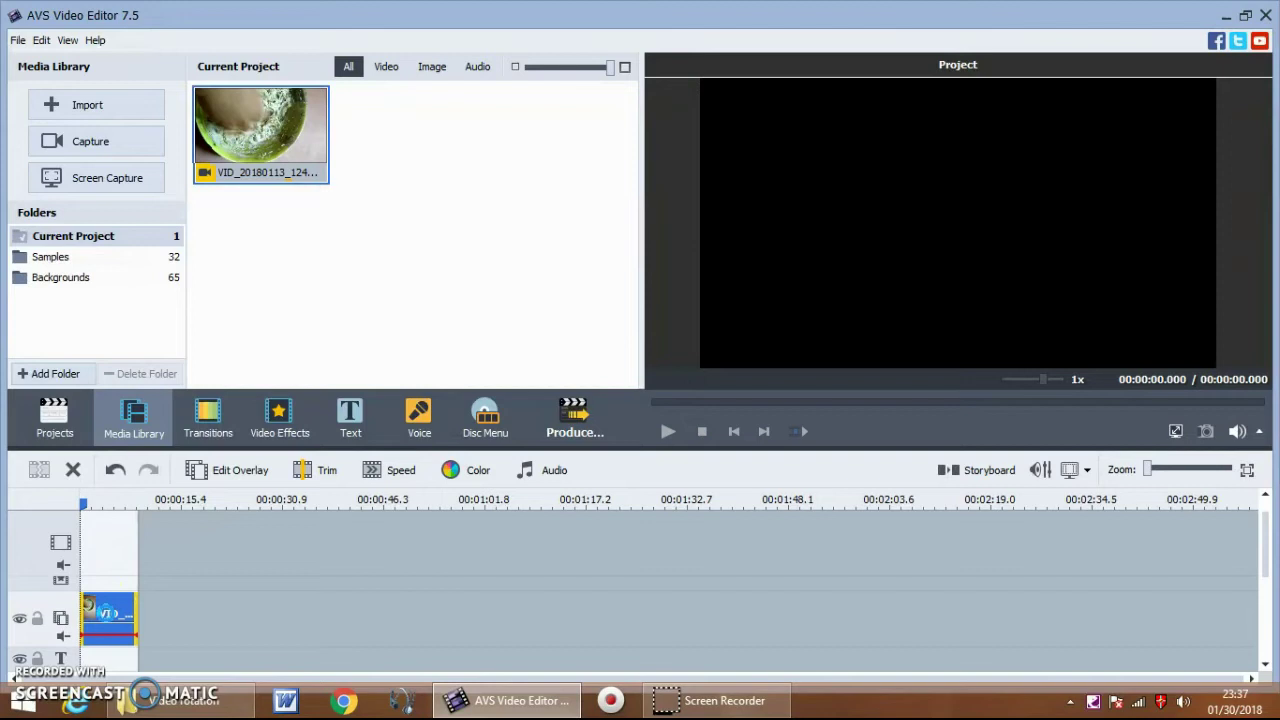
double_click(107, 612)
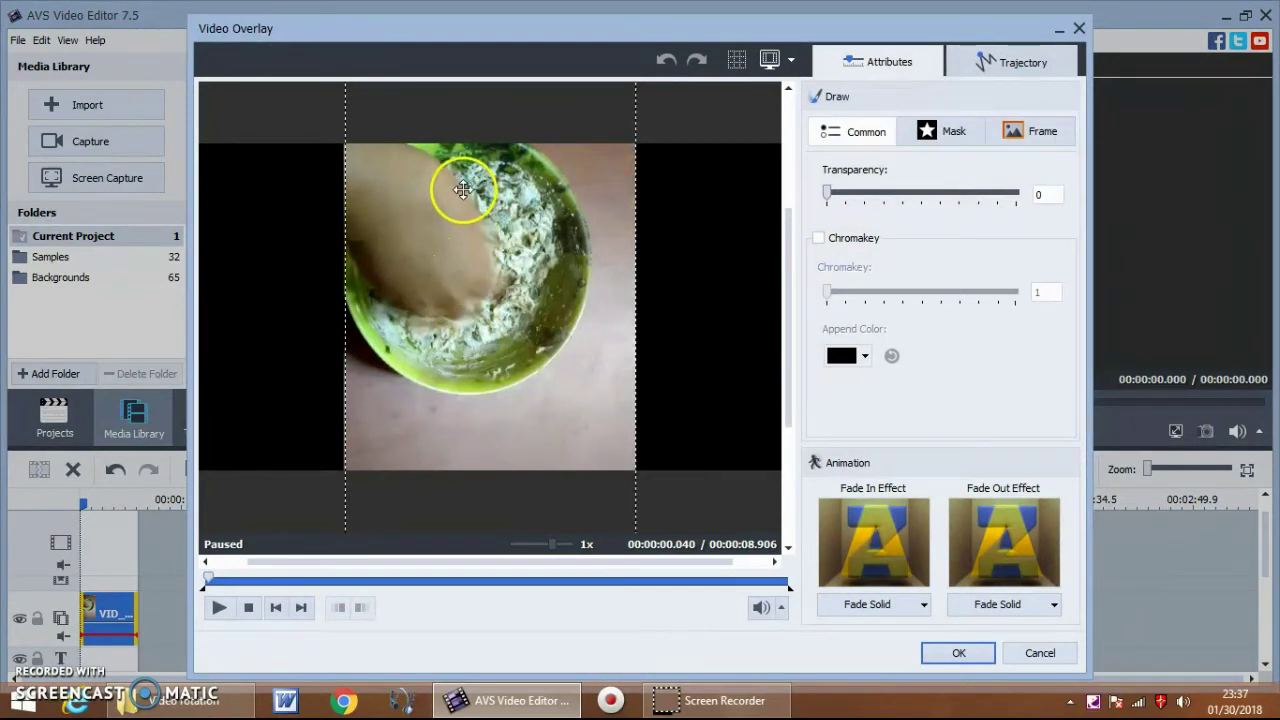
Step: Rotate the overlay video counter-clockwise onto its side, reposition and enlarge it to fill the frame, and apply
drag(457, 194, 466, 345)
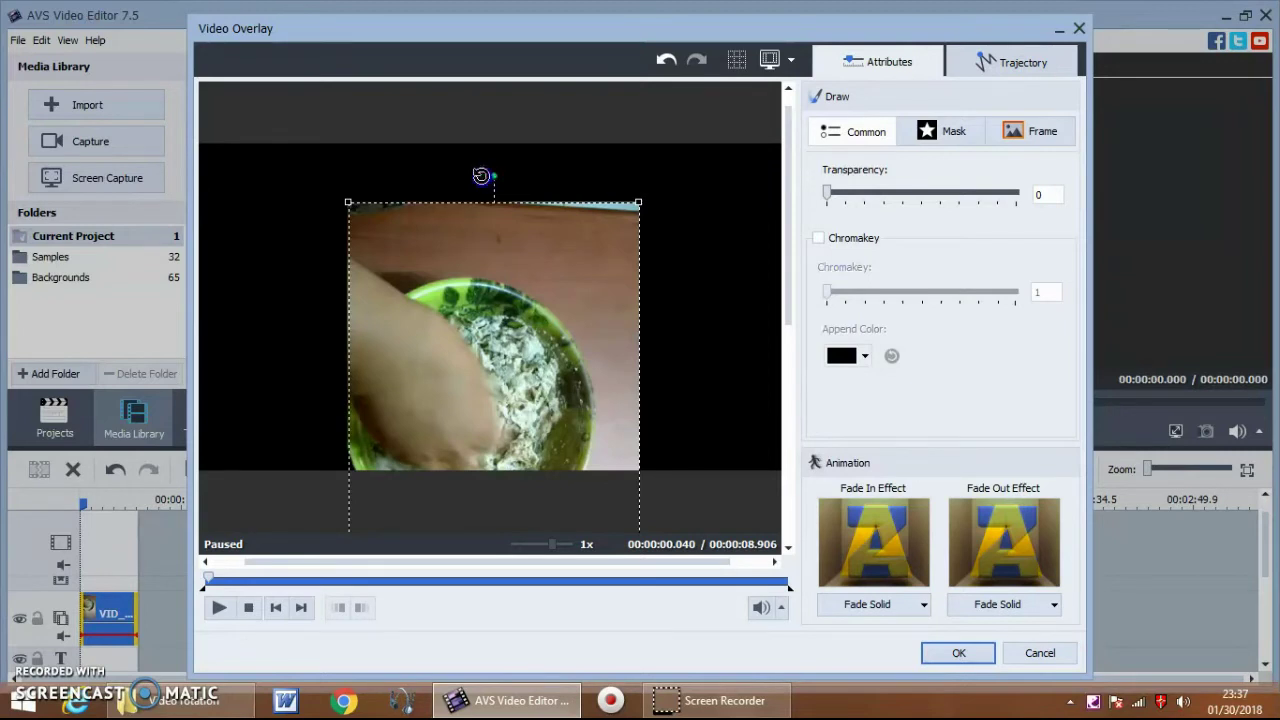
drag(481, 176, 239, 458)
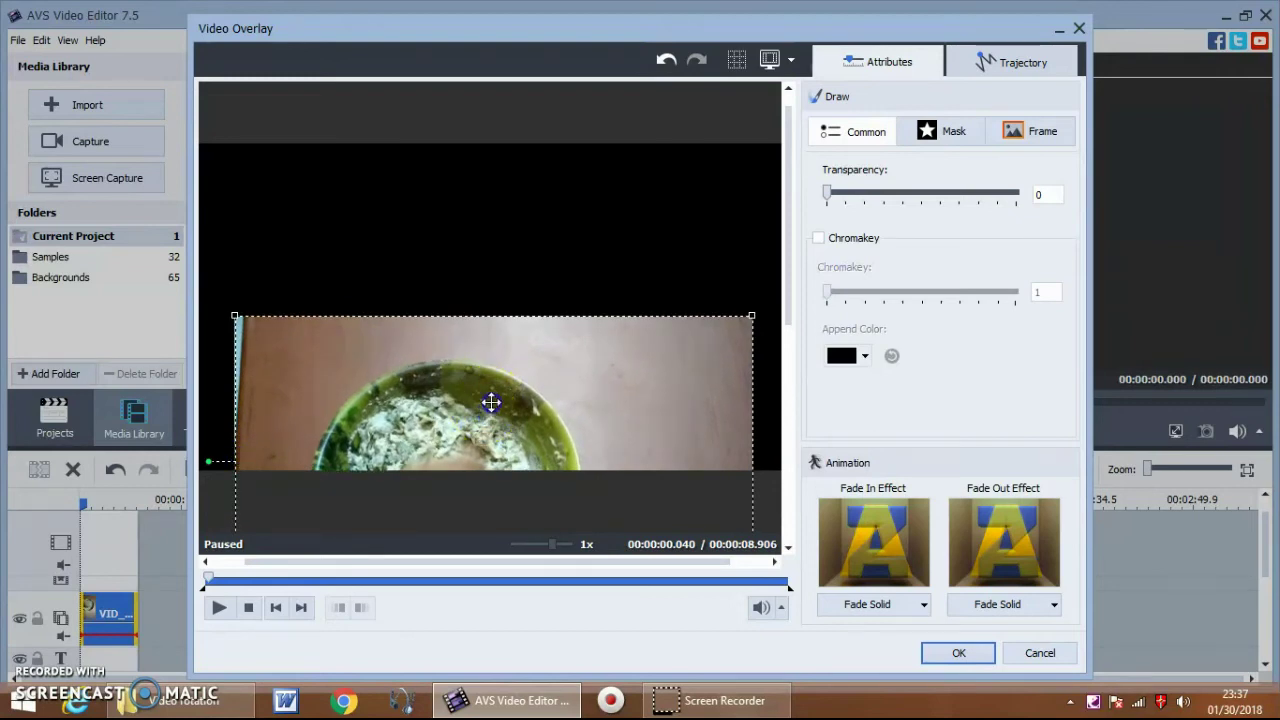
drag(491, 402, 484, 262)
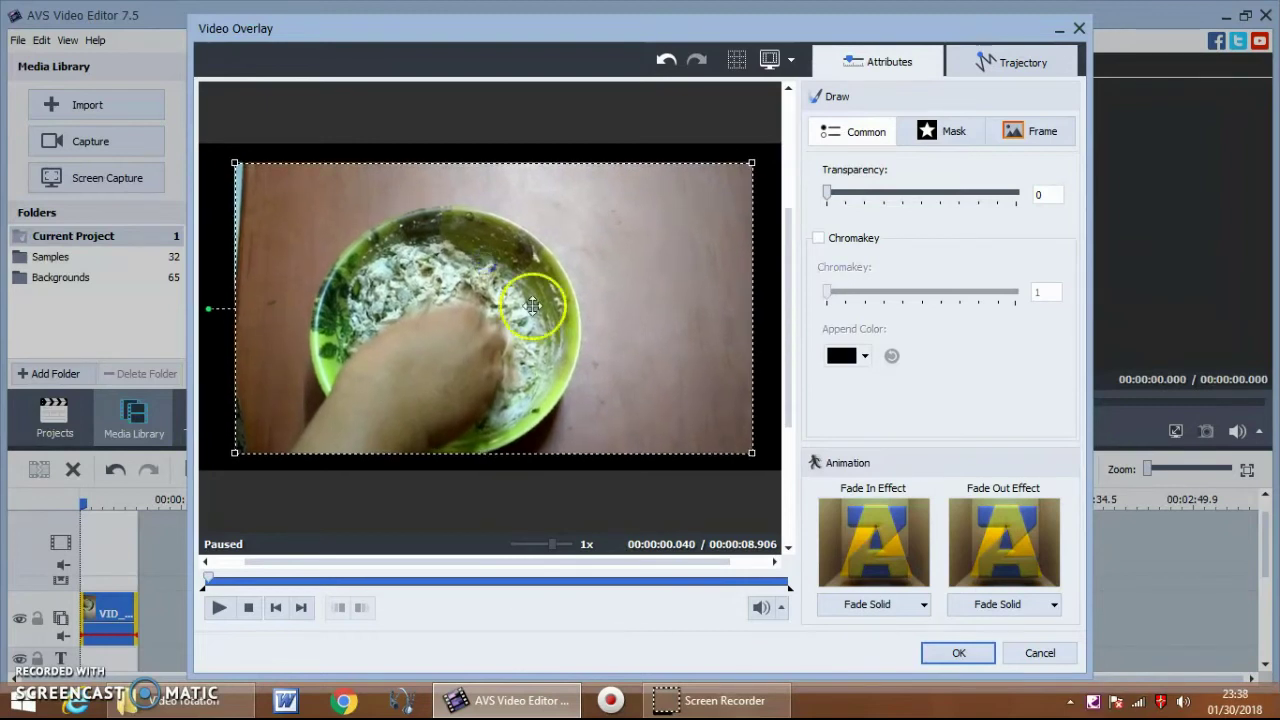
drag(760, 466, 789, 481)
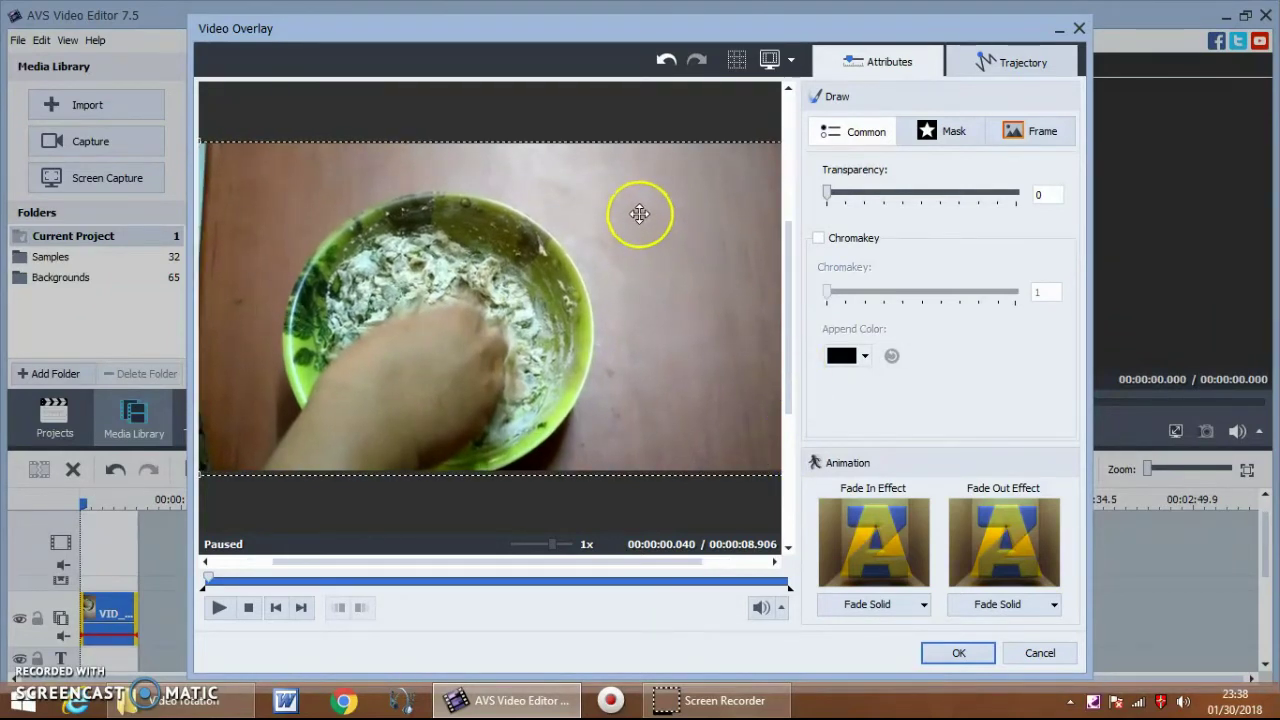
click(958, 655)
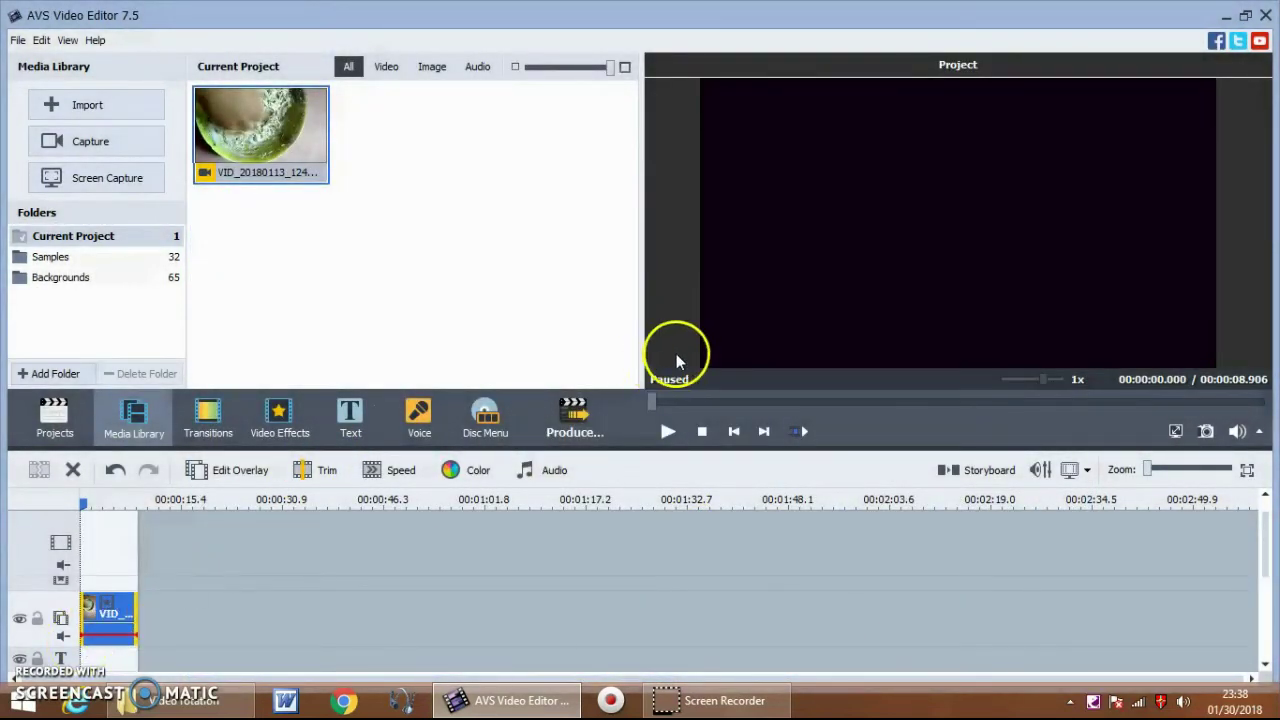
Step: Play and pause the project preview, then bring up the Produce export dialog
click(667, 432)
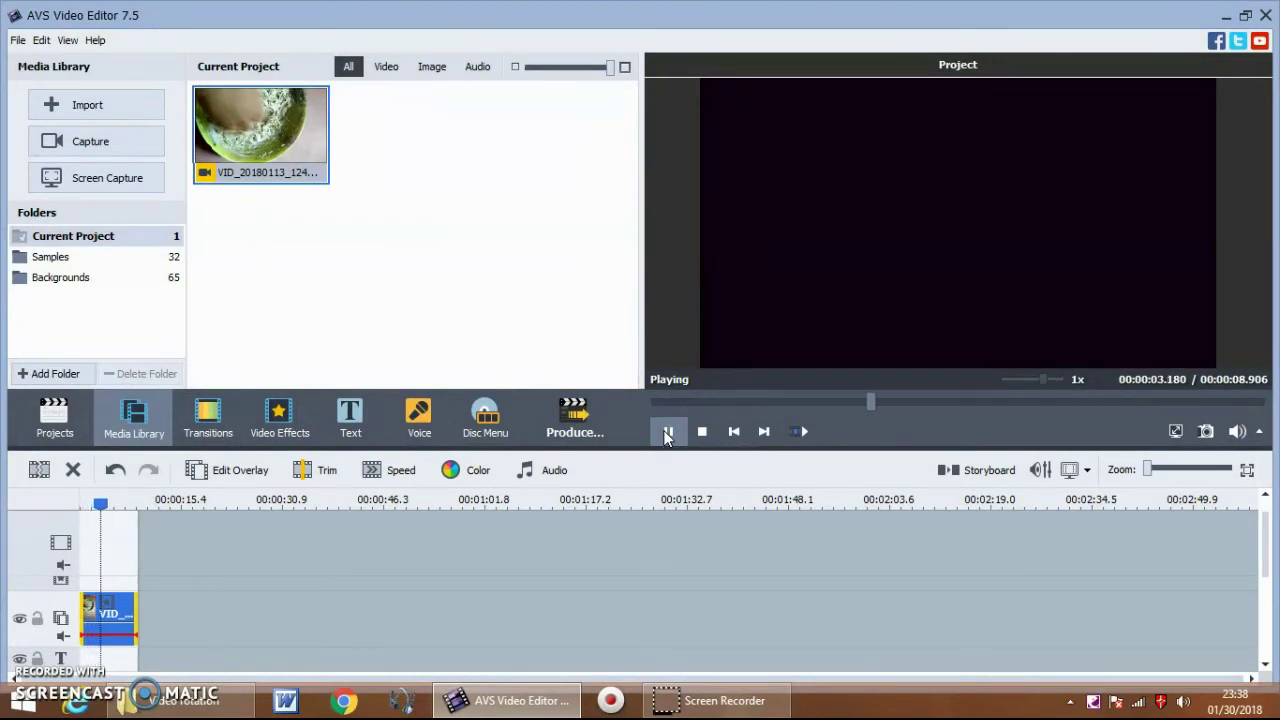
click(667, 432)
click(120, 622)
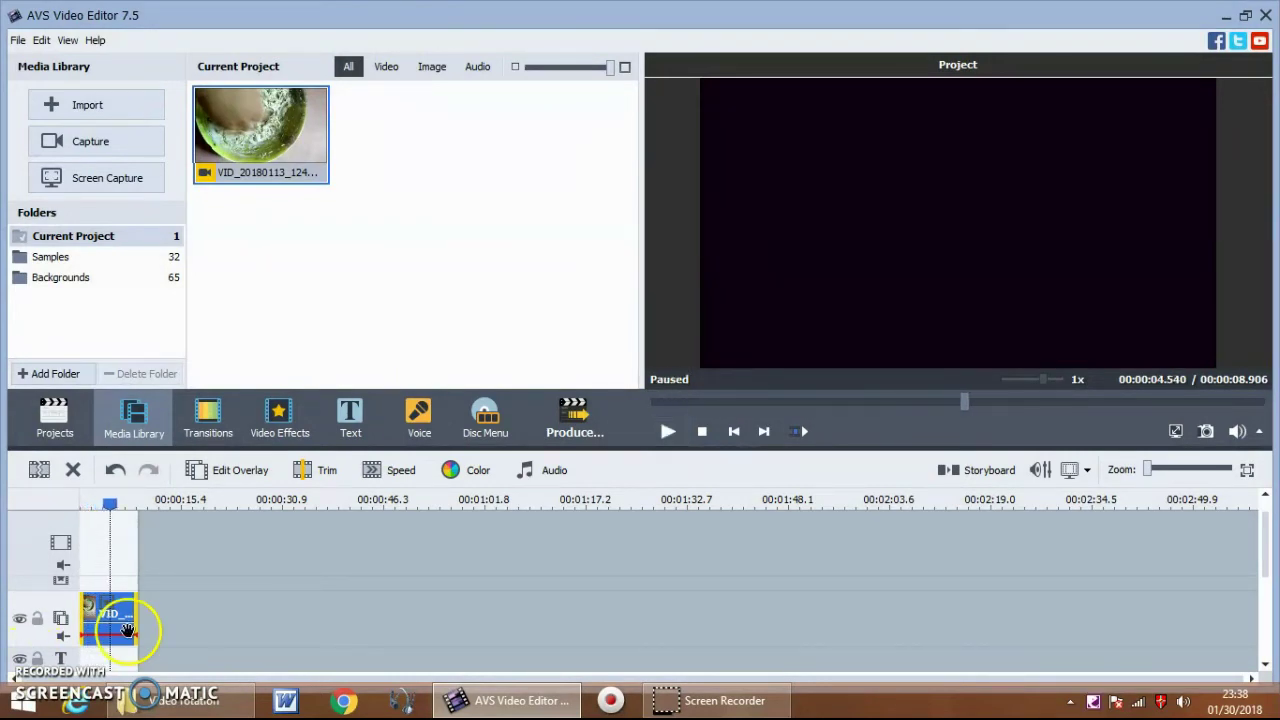
click(574, 420)
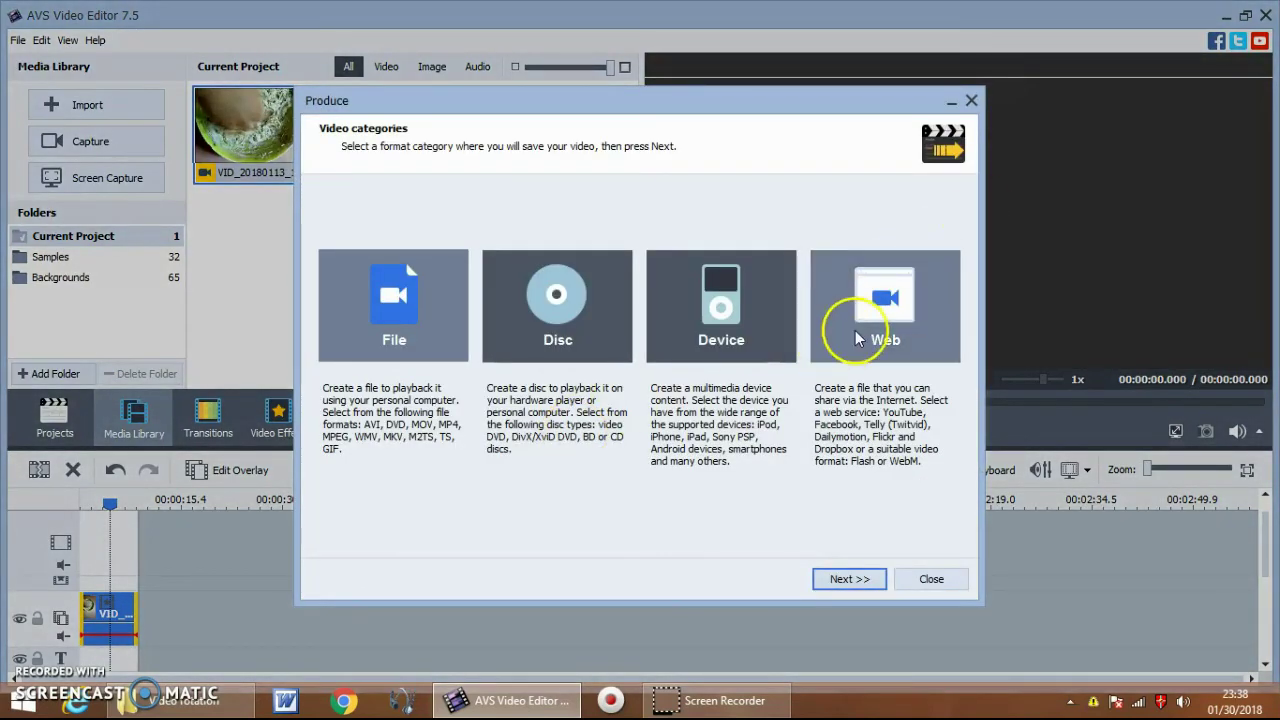
Step: Choose Web export with the Video for YouTube profile and advance to the Create movie step
click(848, 335)
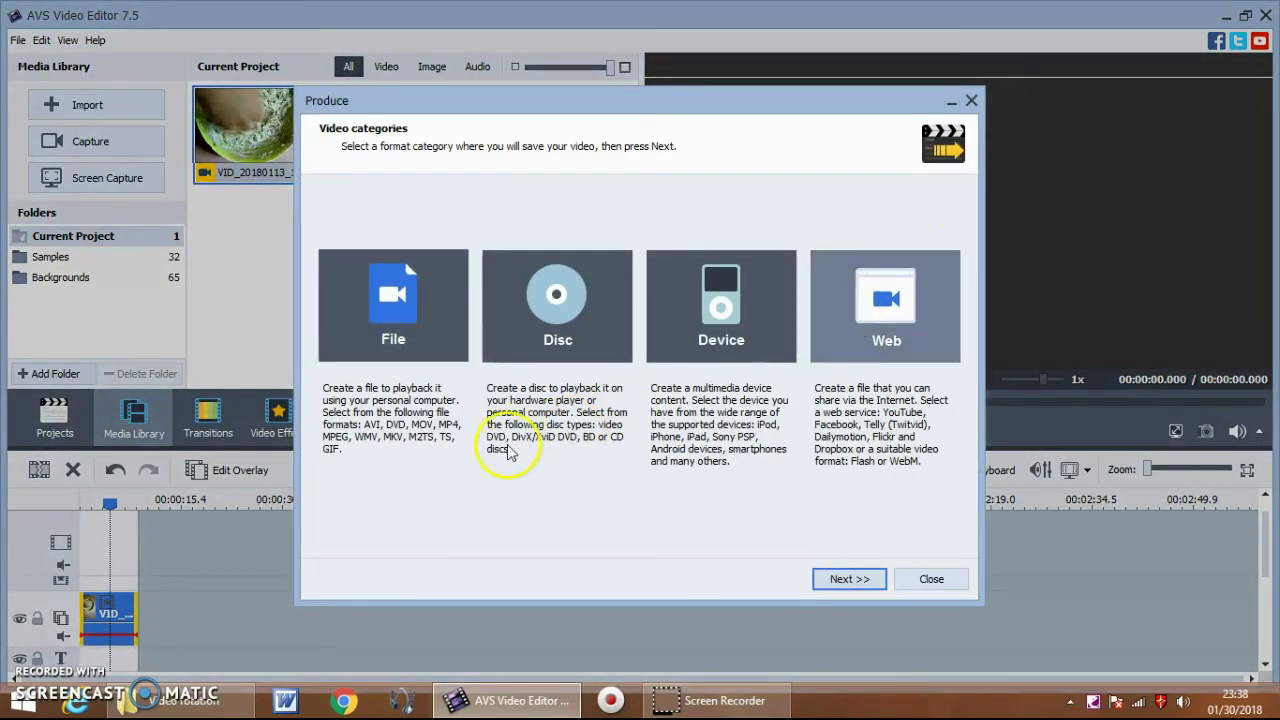
click(849, 580)
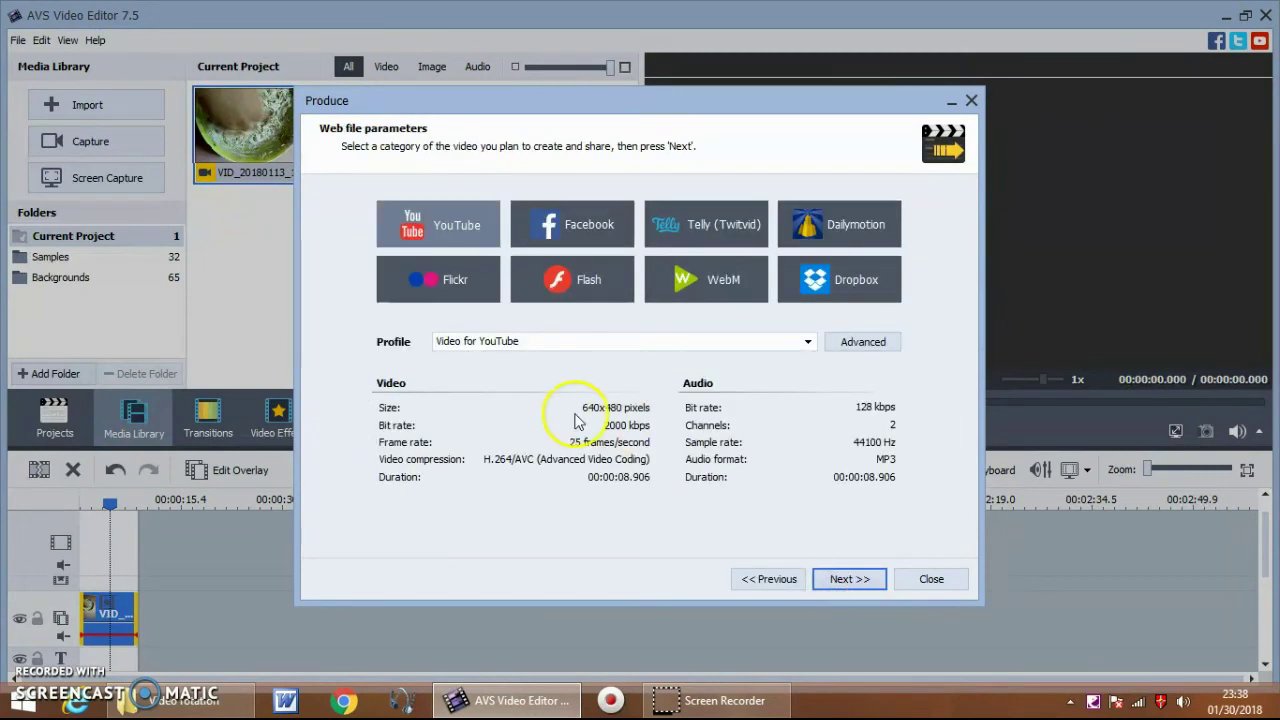
click(852, 580)
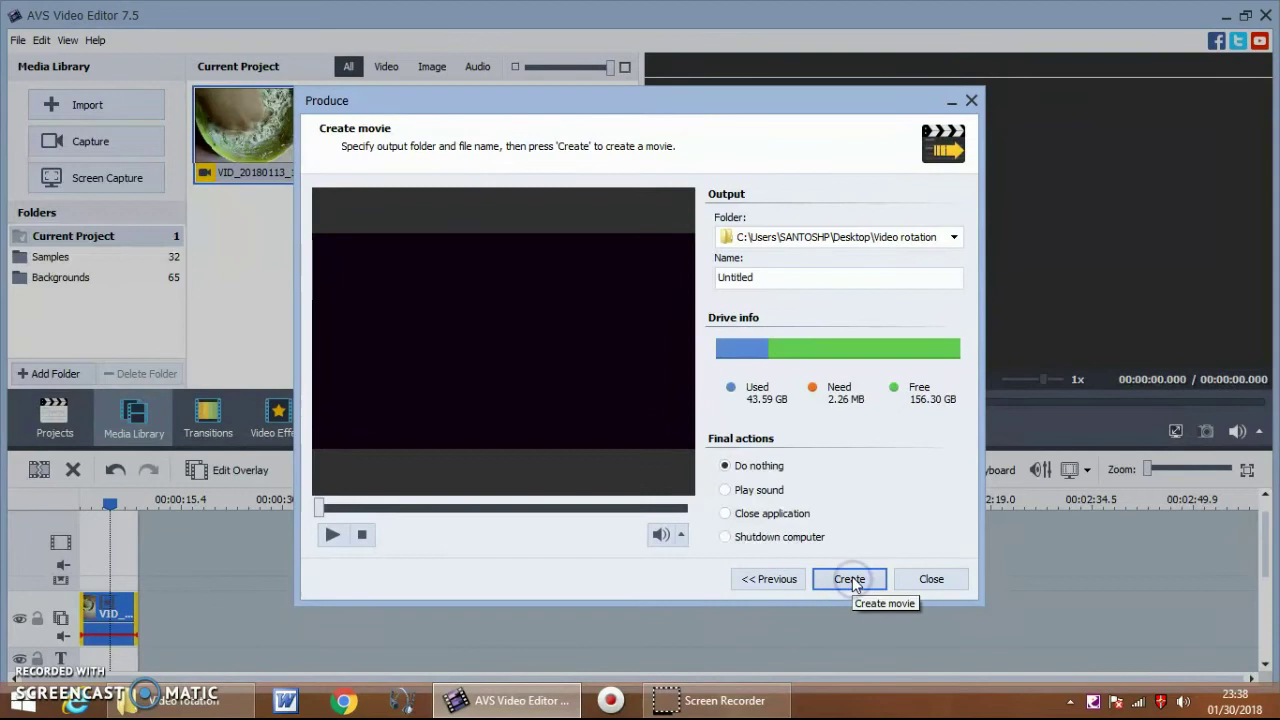
click(828, 238)
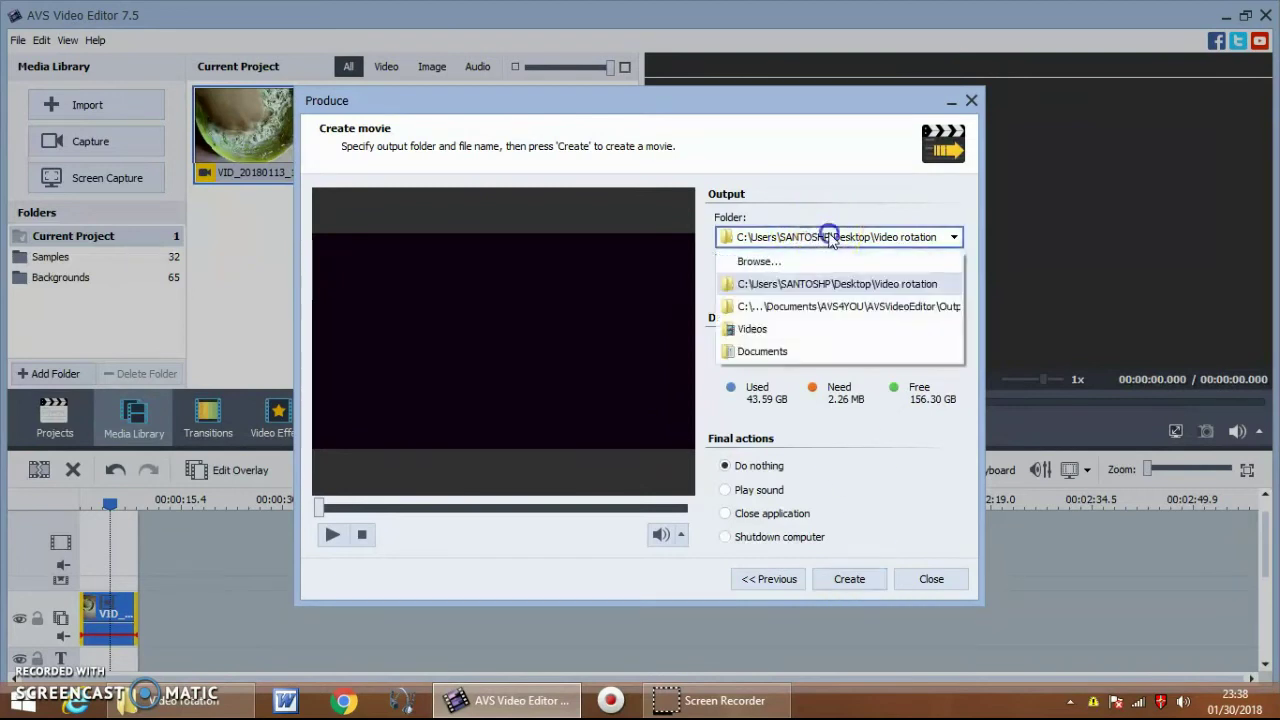
Step: Set the output folder to Desktop\Video rotation
click(757, 261)
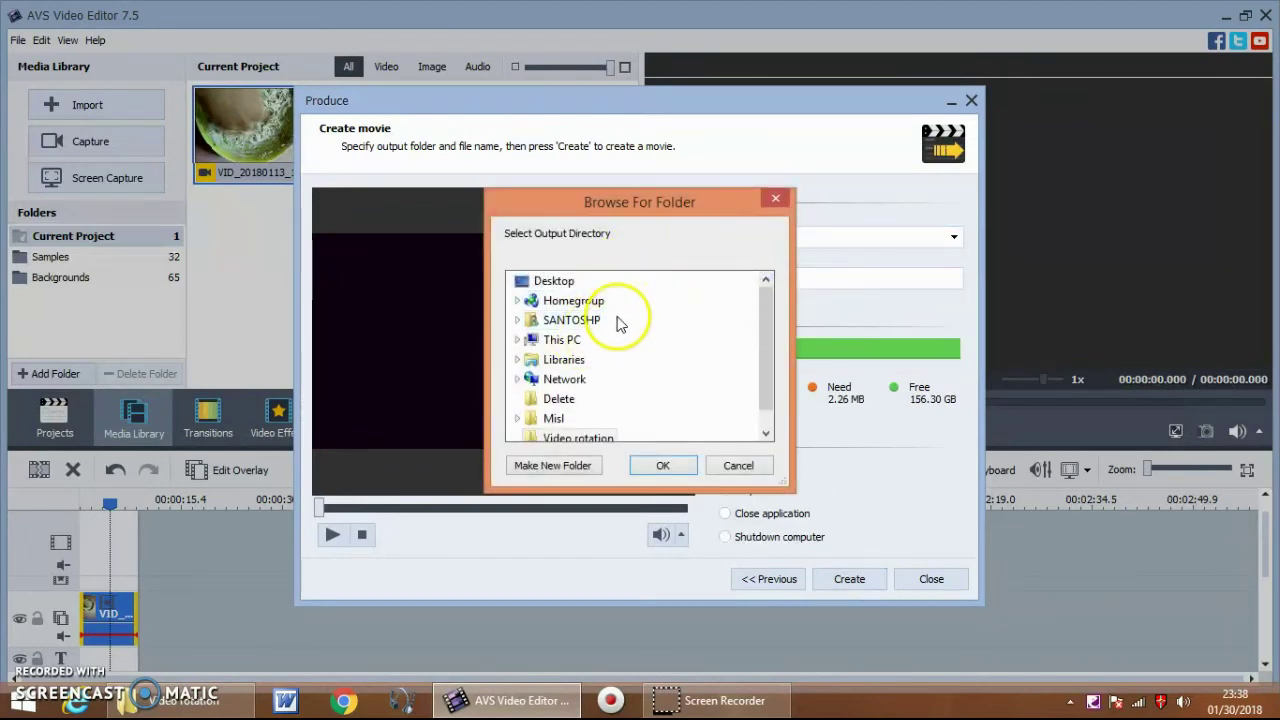
click(766, 414)
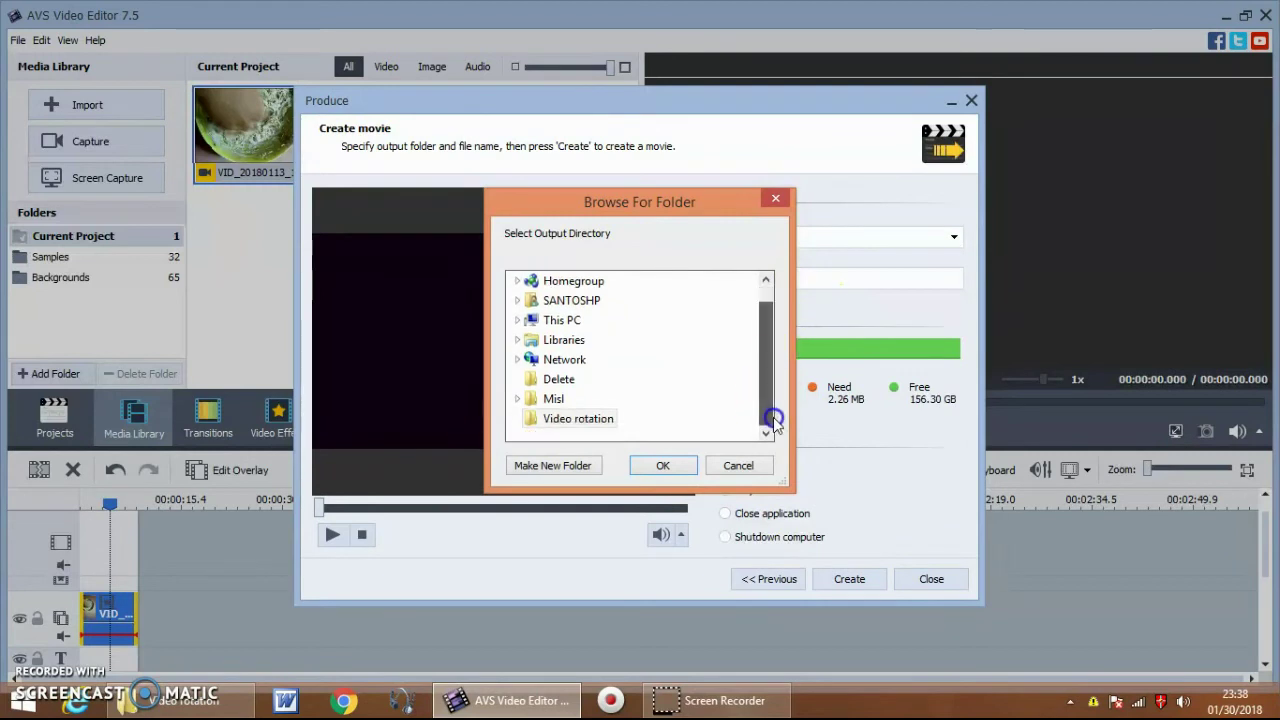
scroll(760, 314, up, 1)
click(545, 281)
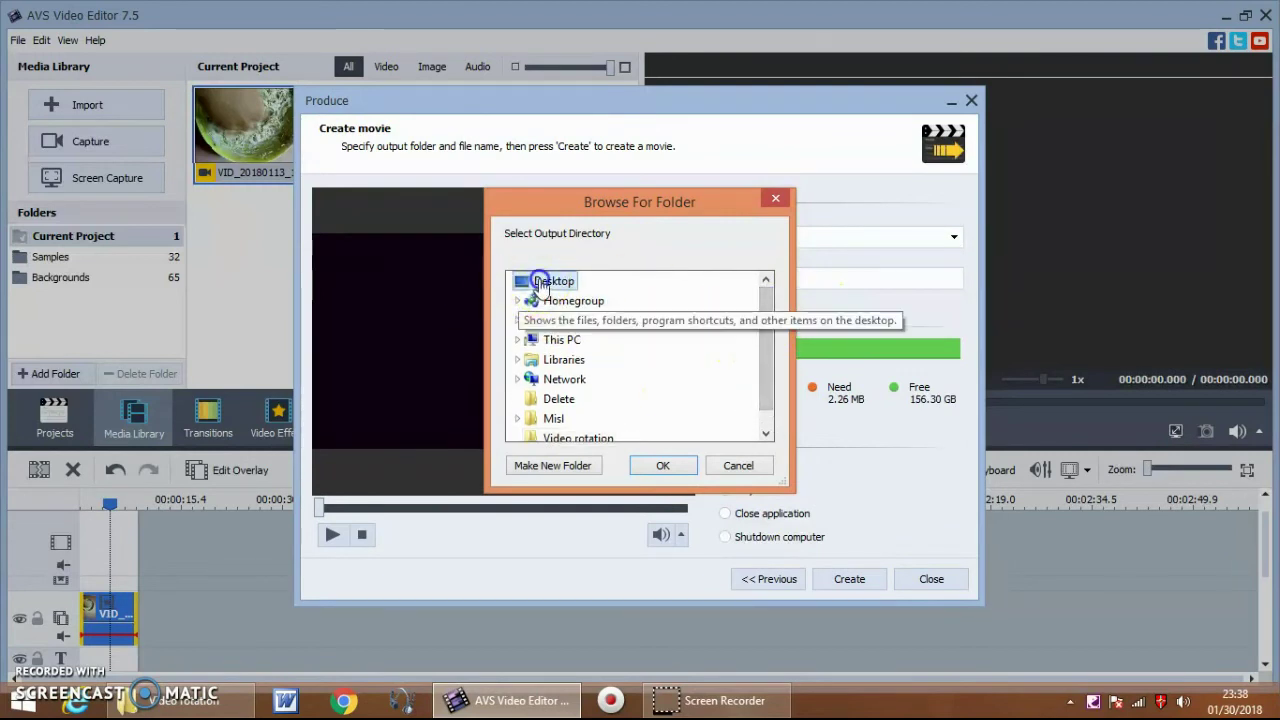
click(769, 408)
click(576, 418)
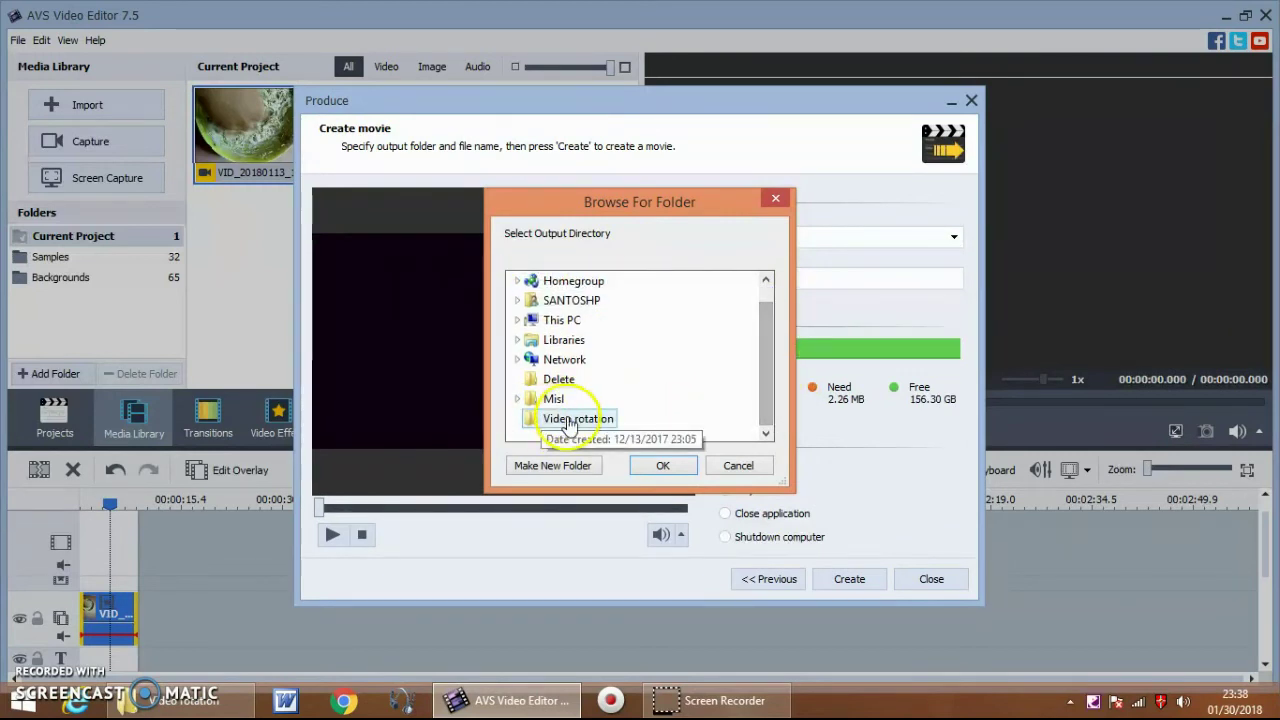
click(682, 474)
Step: Name the movie 'Rotated video', enable Play sound when finished, and start rendering
click(774, 276)
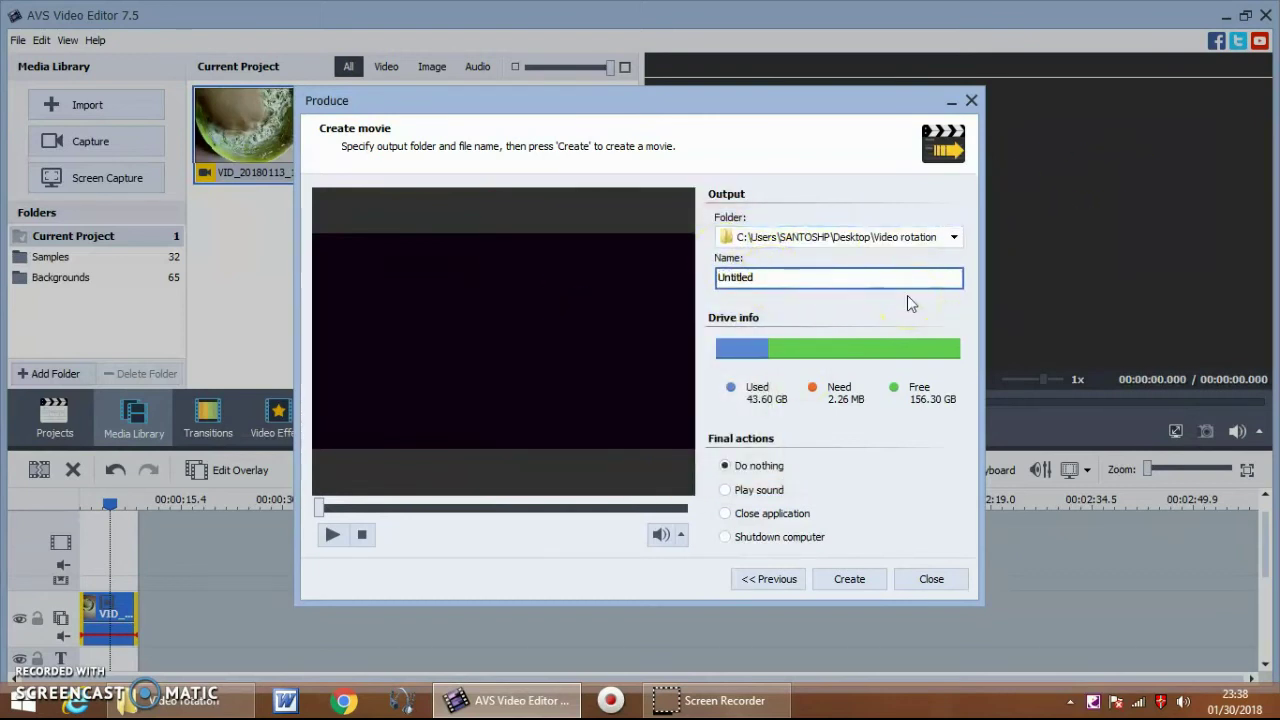
key(ctrl+a)
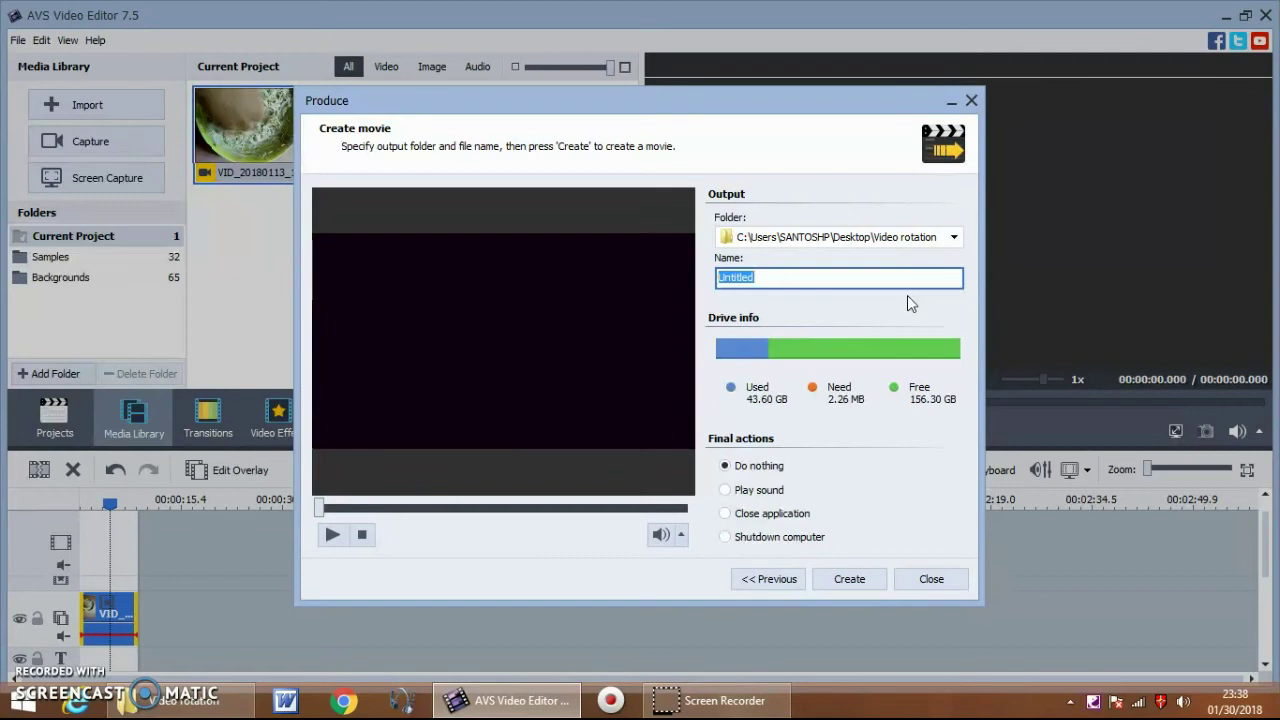
text(ROt)
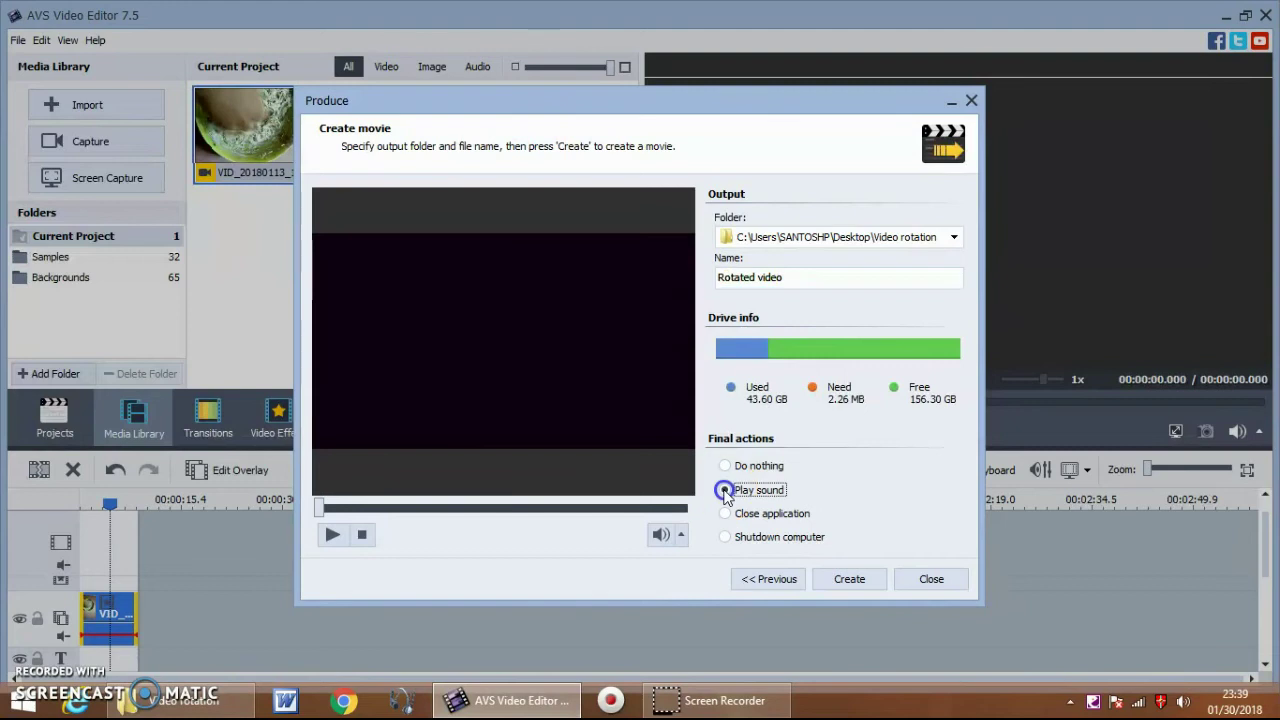
click(726, 491)
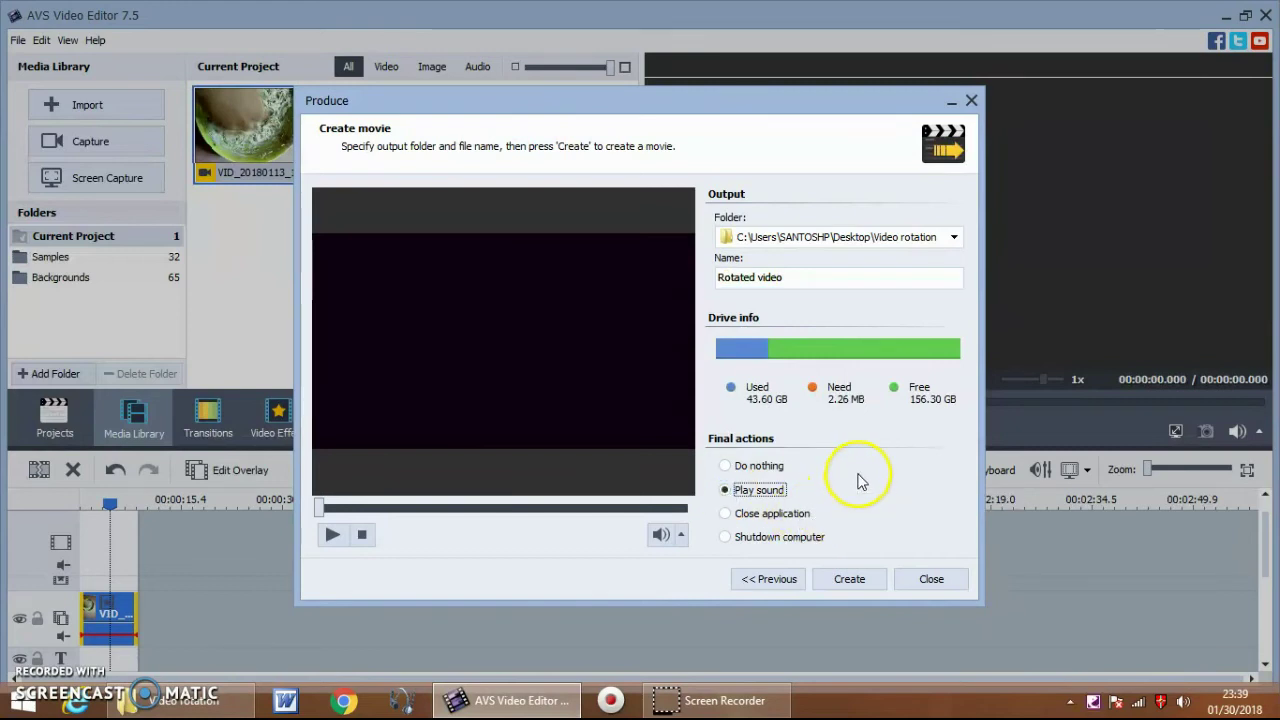
click(846, 584)
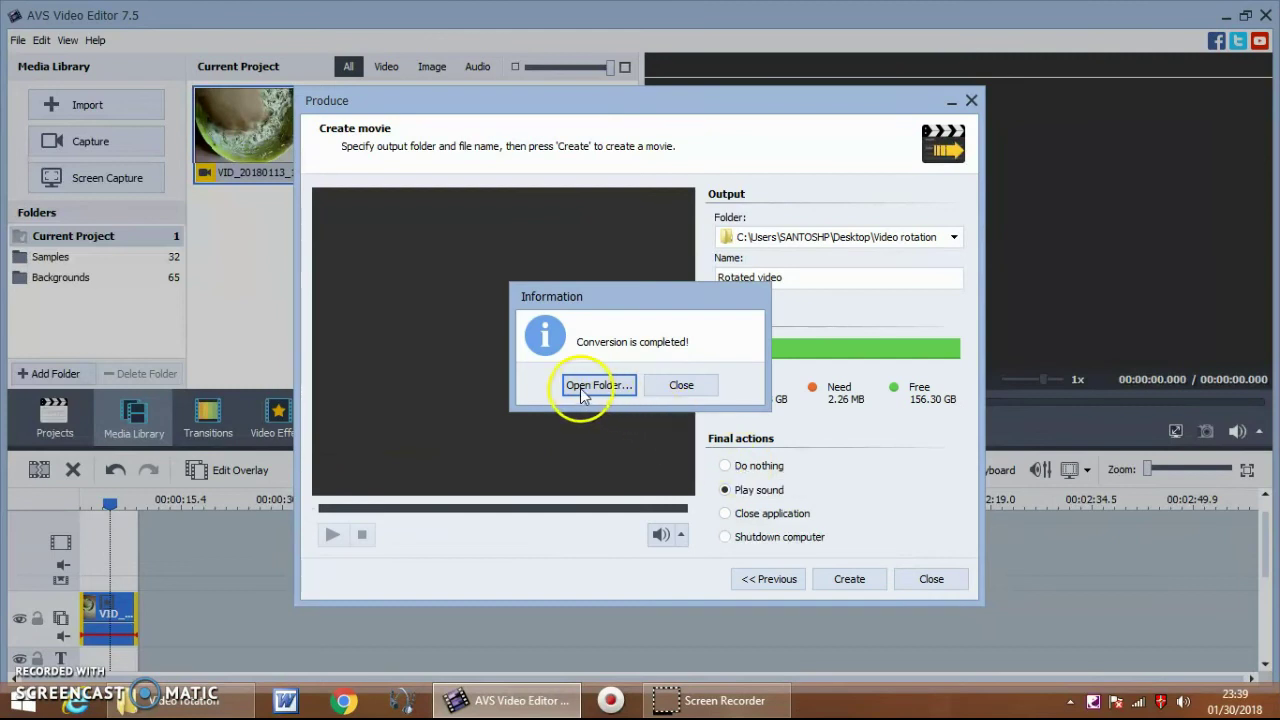
Step: Close the conversion-completed notice and bring up the Save Project dialog with Ctrl+S
click(681, 387)
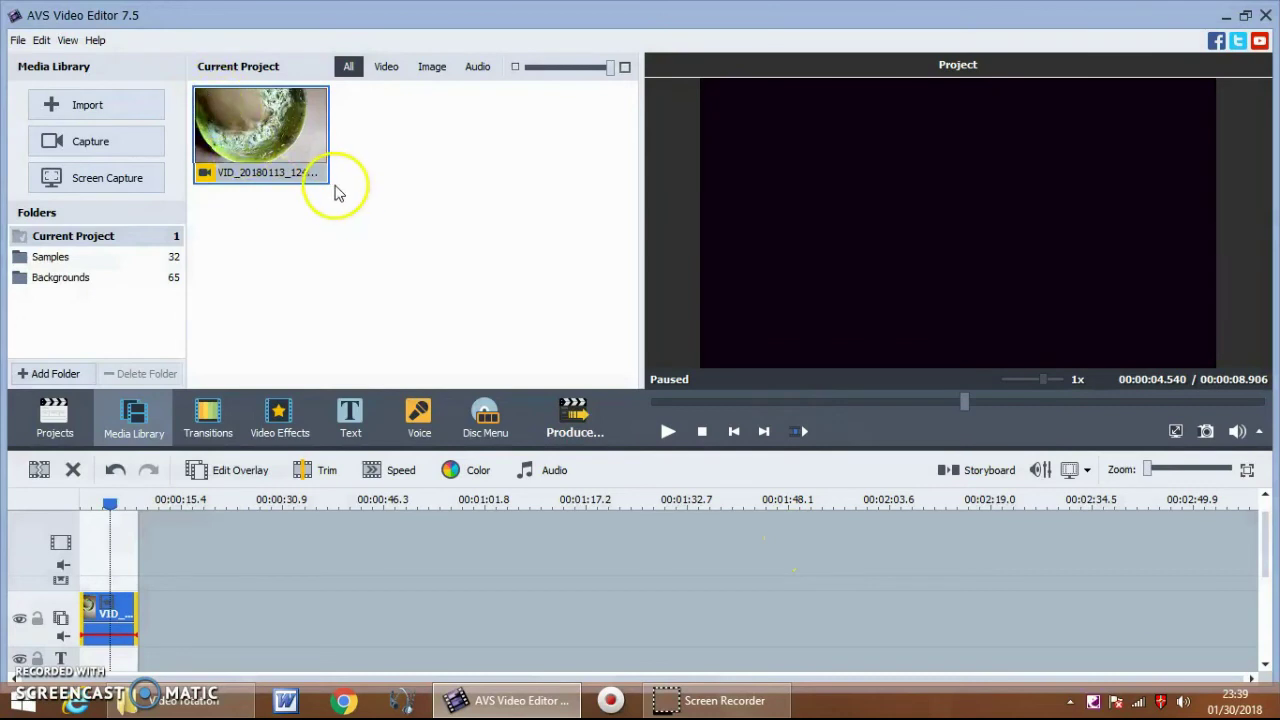
key(ctrl+s)
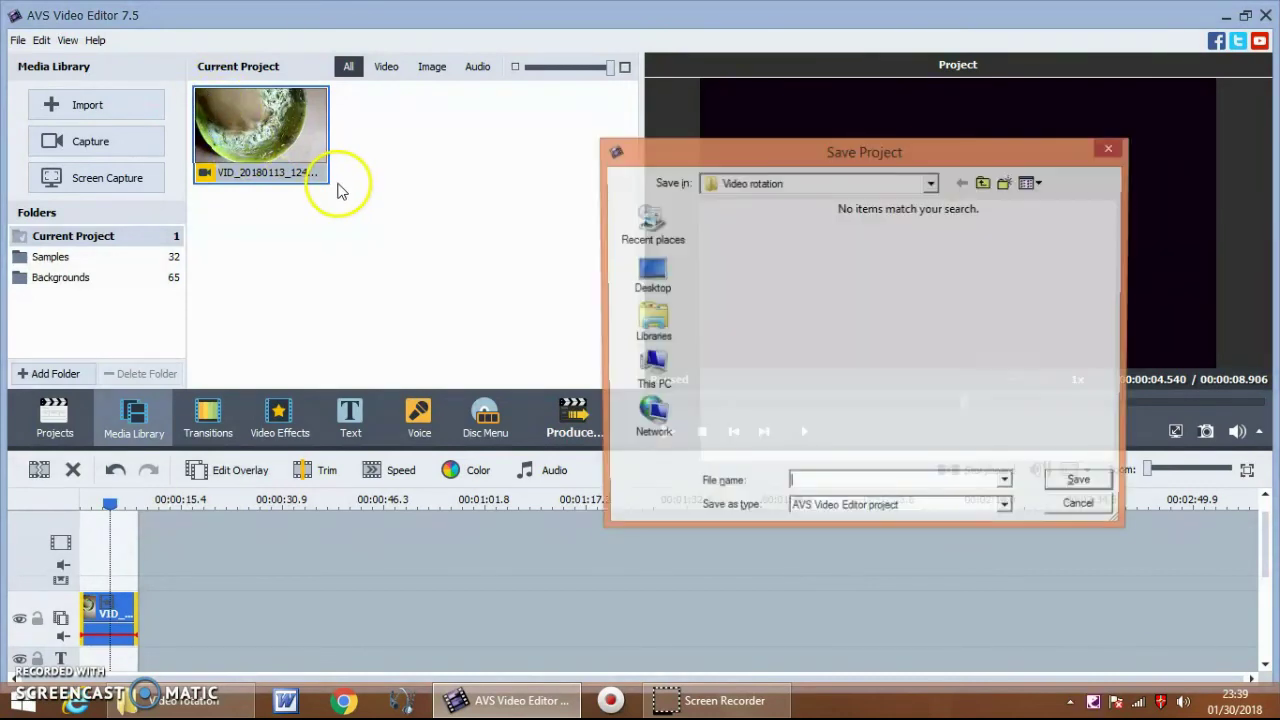
Step: Save the project as 'rotation video' in the Video rotation folder
click(845, 483)
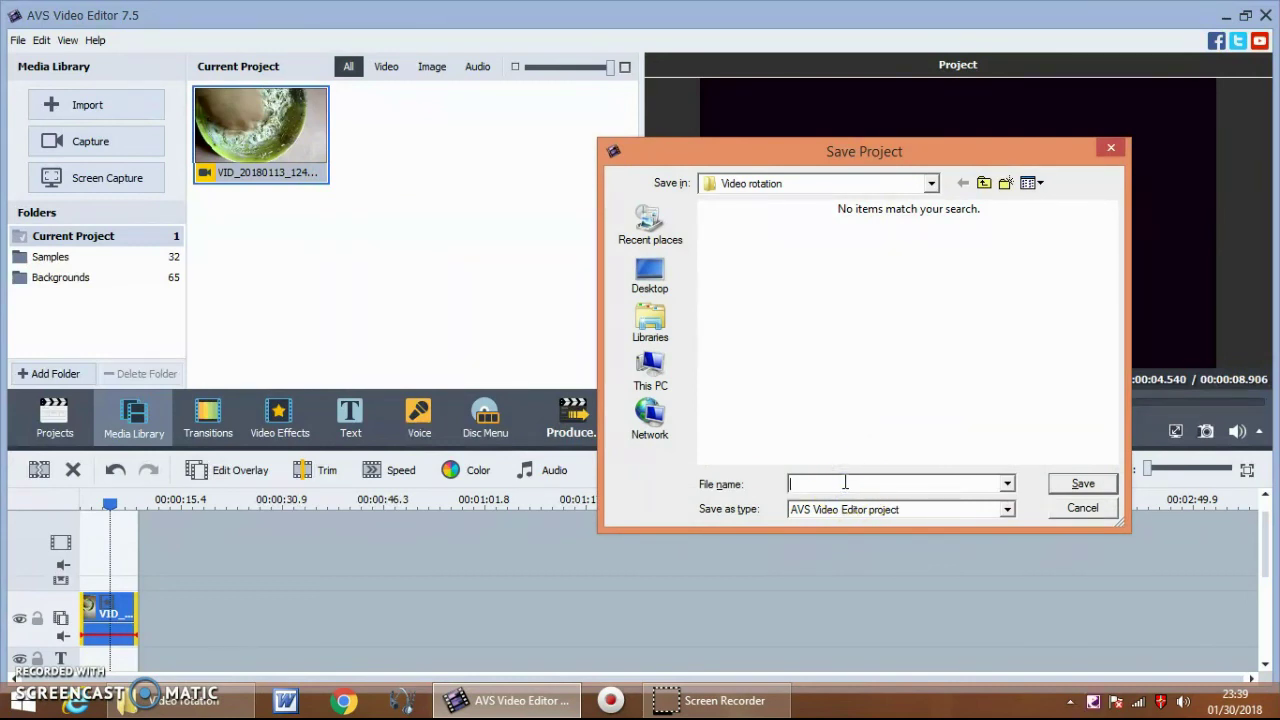
text(raot)
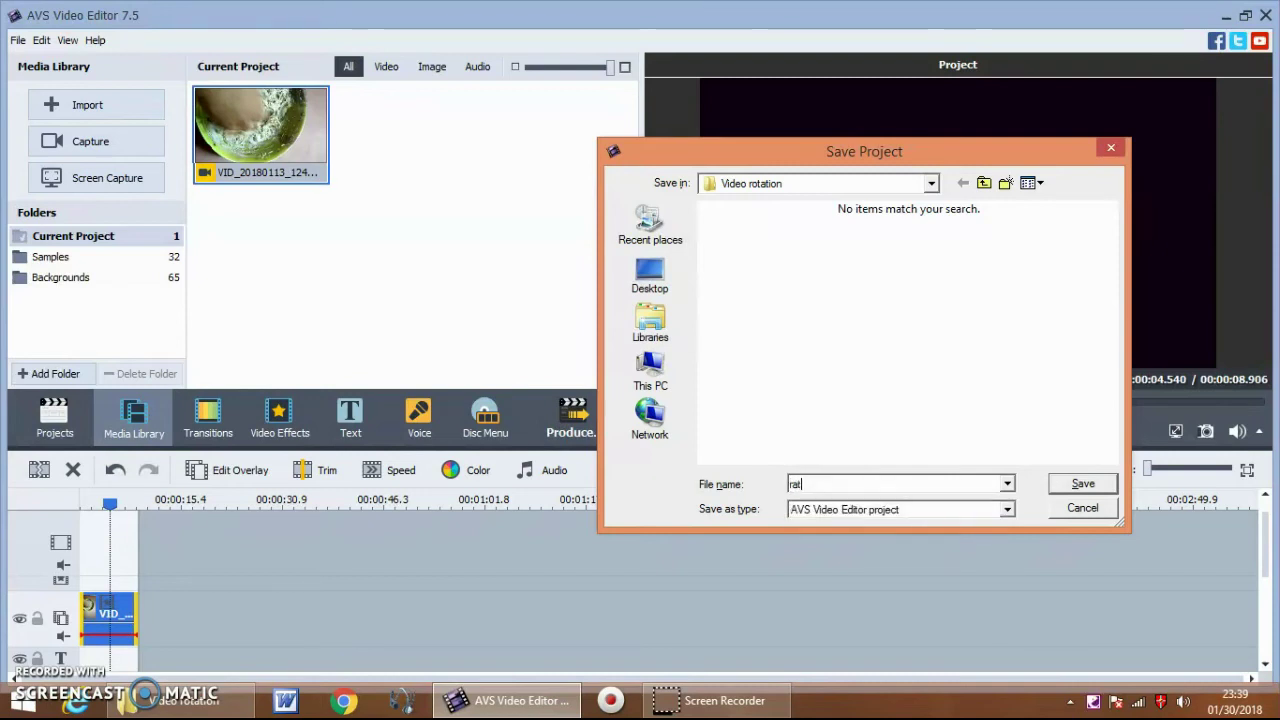
key(BackSpace)
key(BackSpace)
text(otation video)
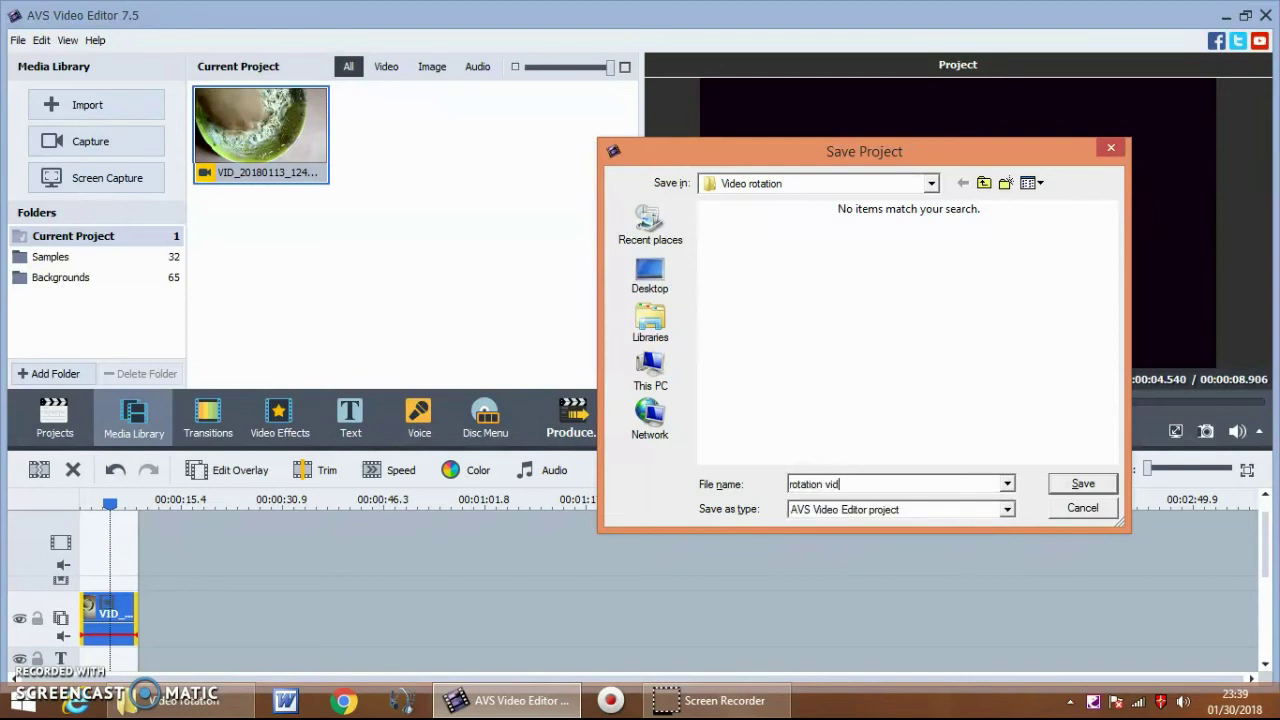
click(1083, 484)
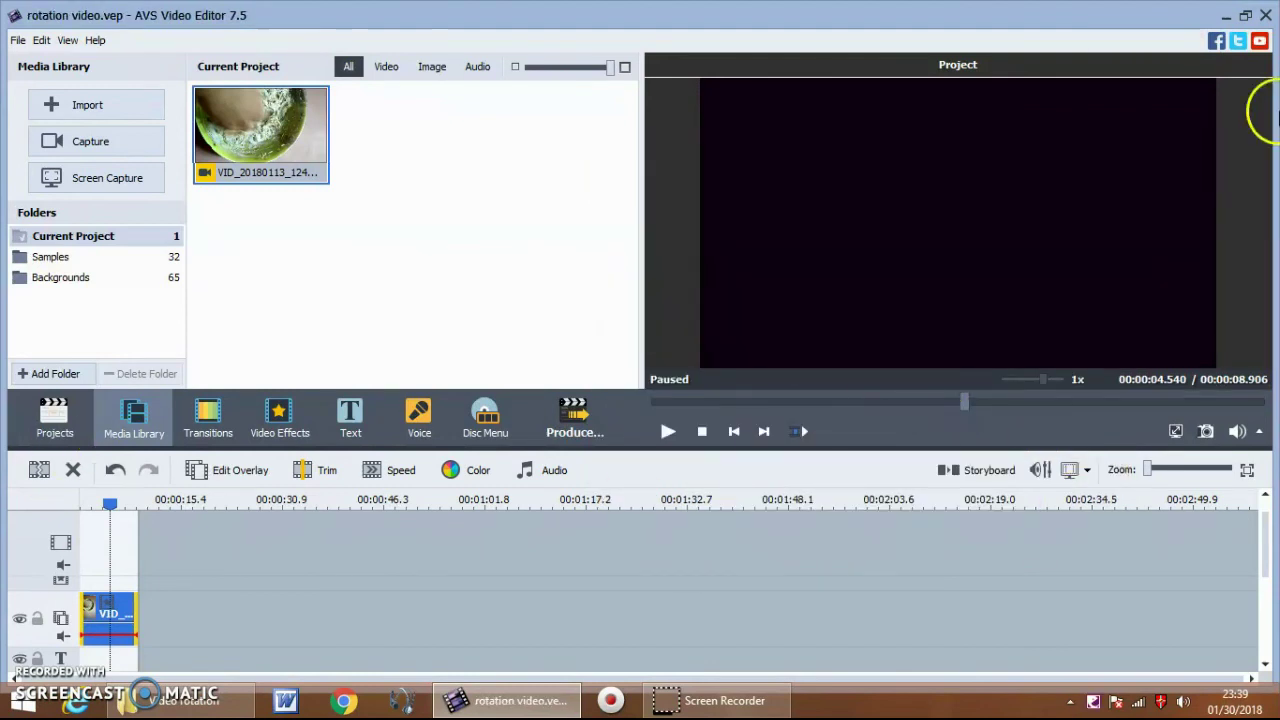
mouse_move(1274, 16)
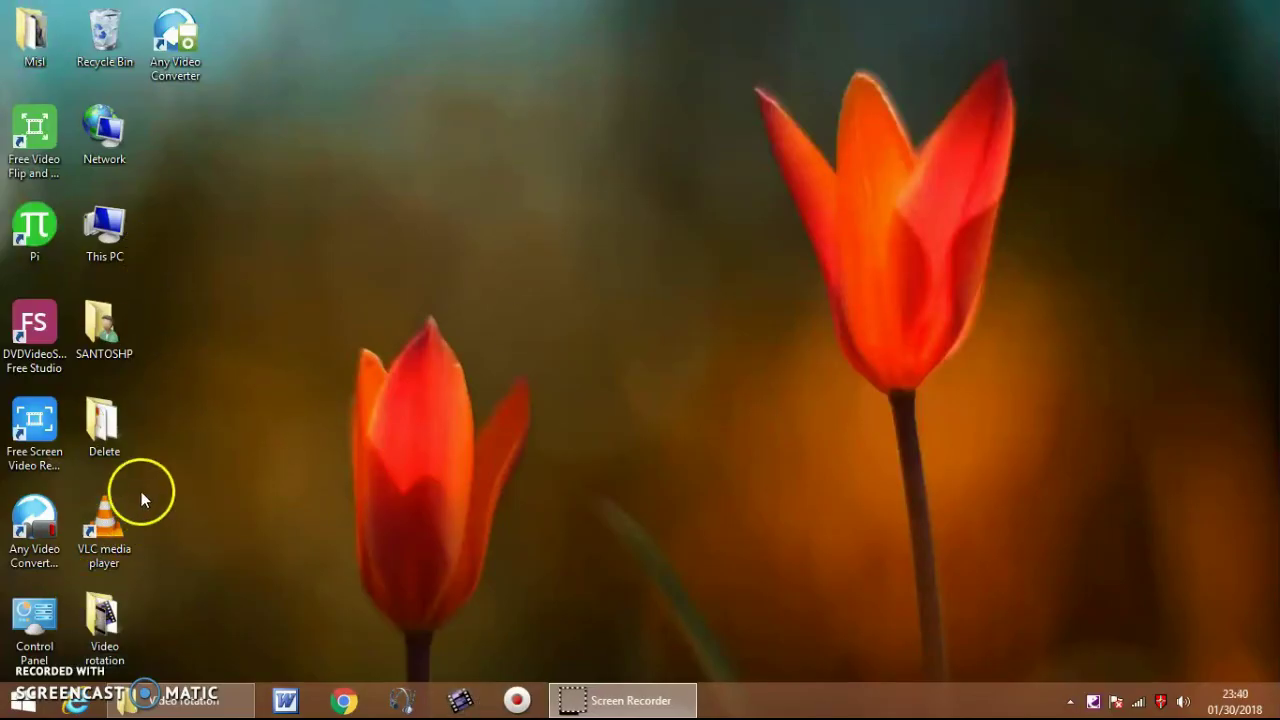
Step: Open the Video rotation folder on the desktop to view the exported video and project
double_click(103, 625)
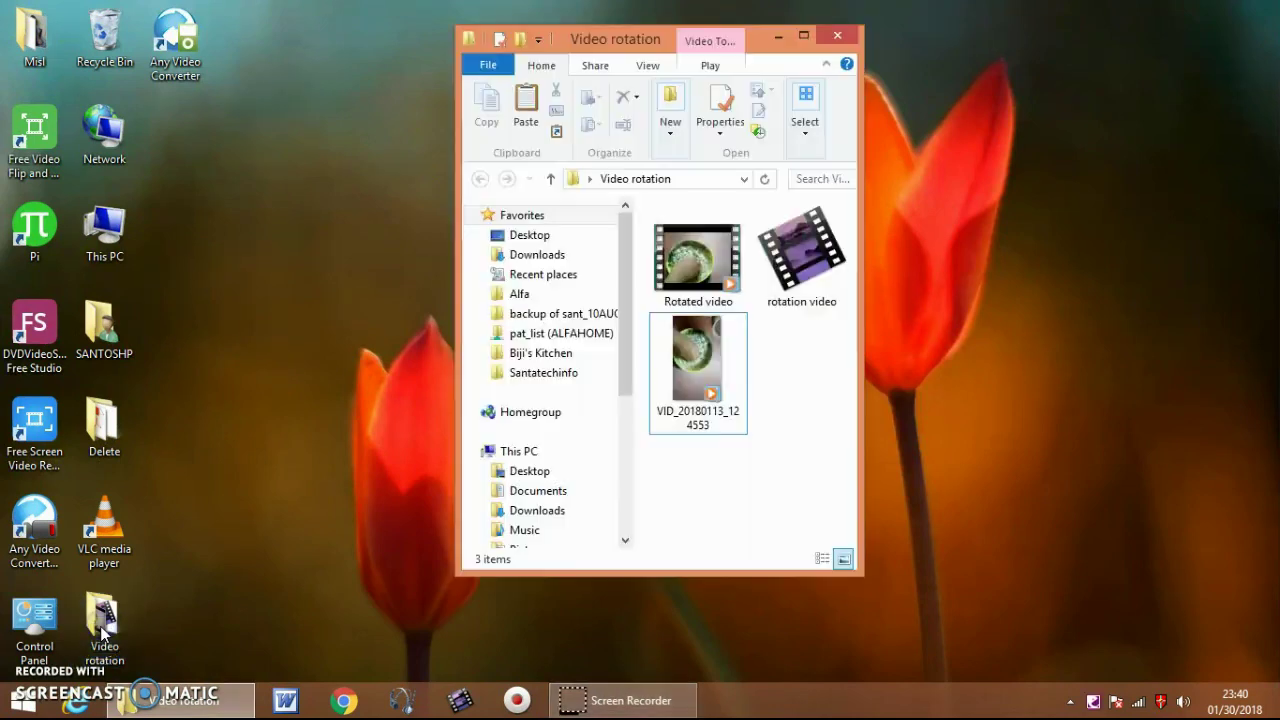
Step: Maximize the folder and play 'Rotated video' full screen in Windows Media Player to verify landscape orientation
double_click(635, 40)
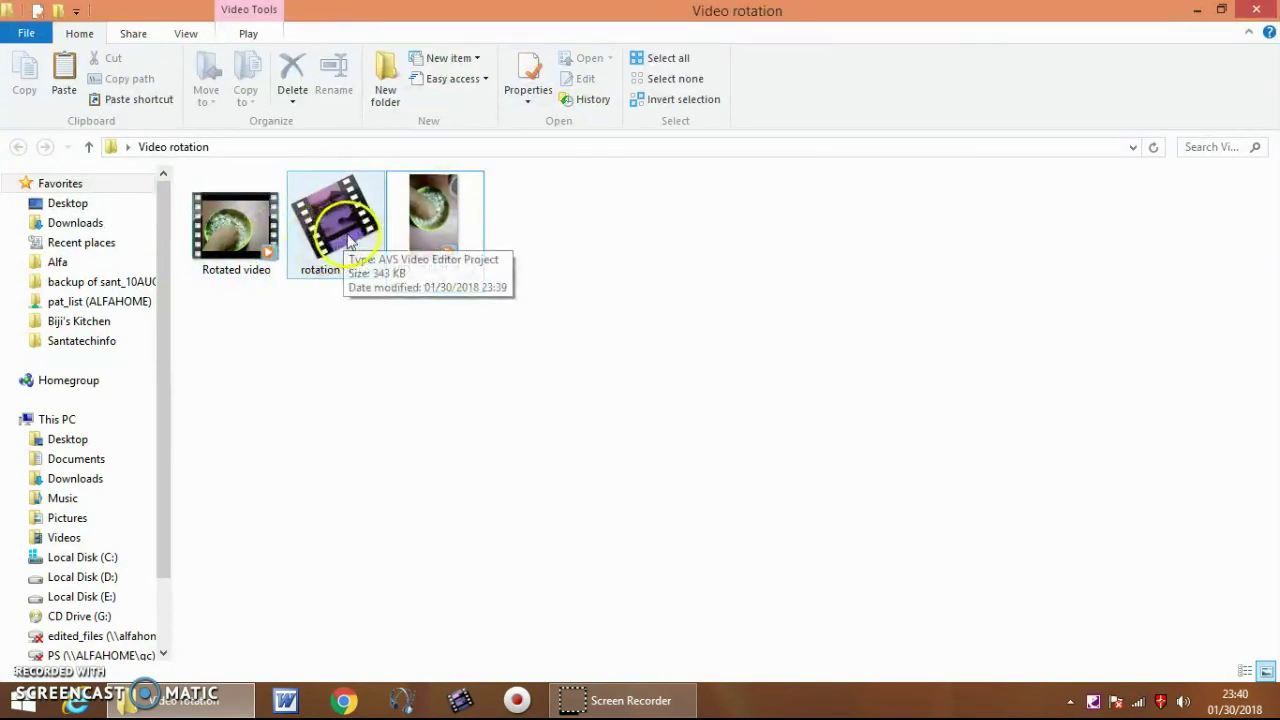
click(443, 228)
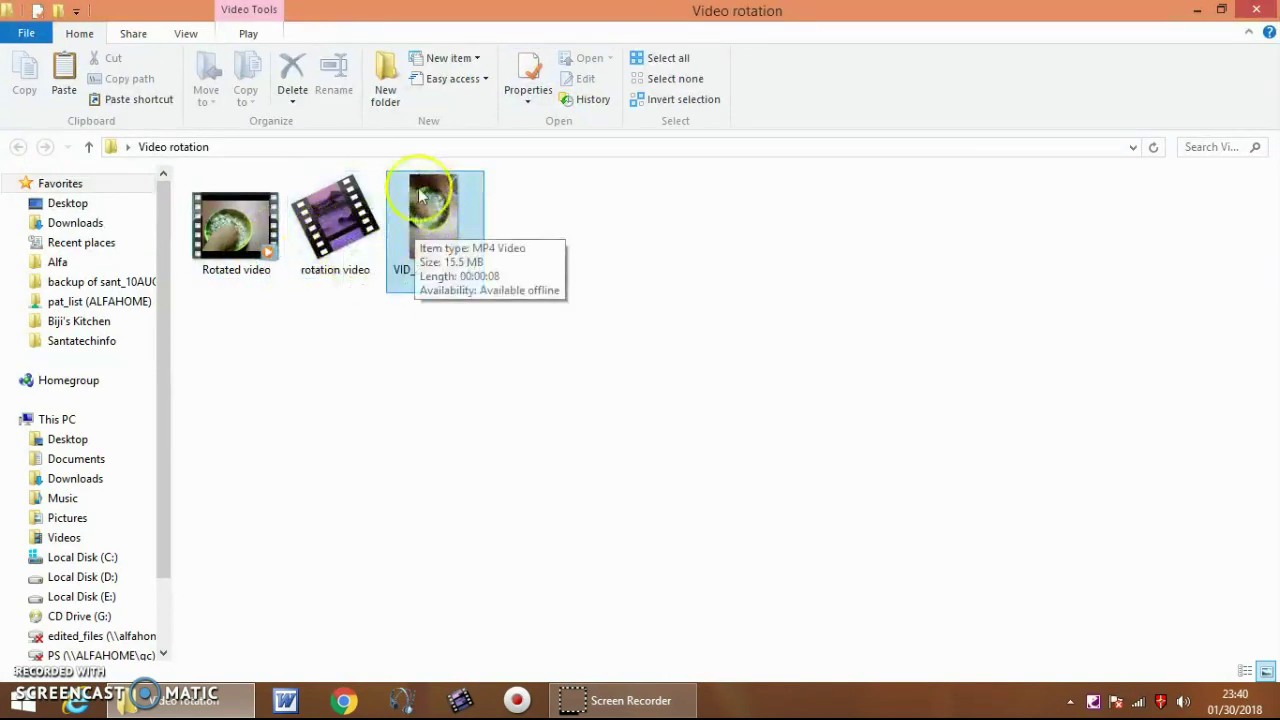
double_click(230, 218)
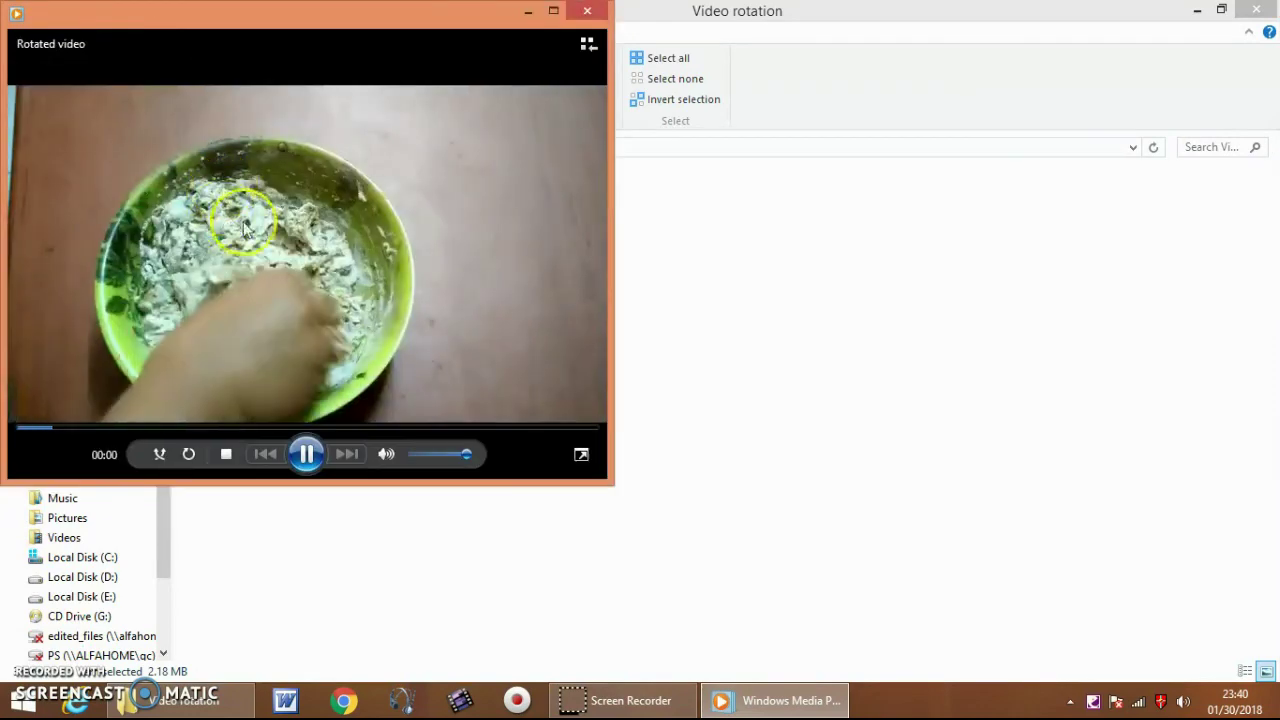
double_click(244, 226)
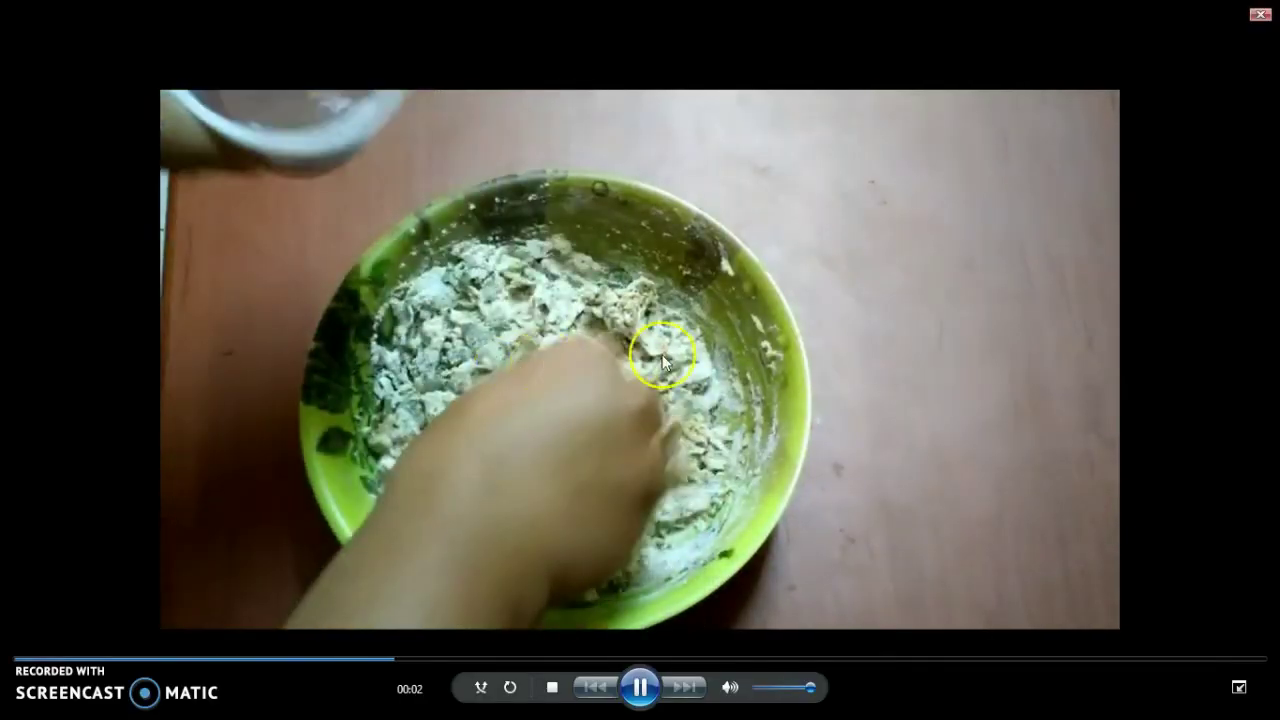